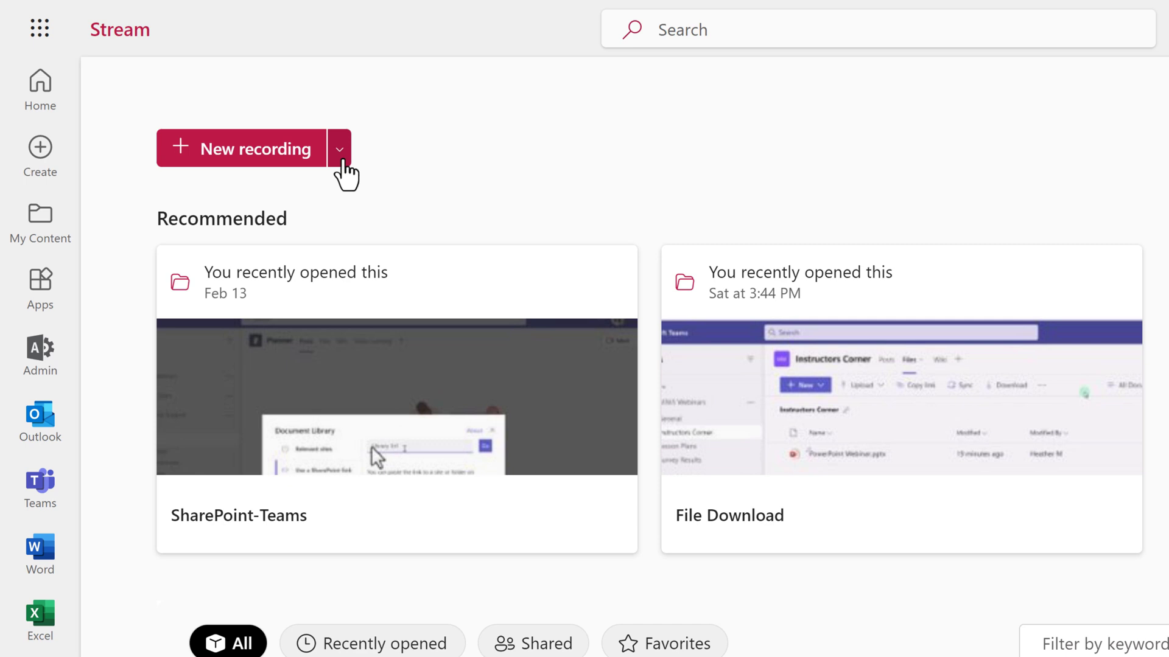
# Start a new Lists playlist named 'Teams' with the description 'All things Teams'.
pyautogui.click(342, 160)
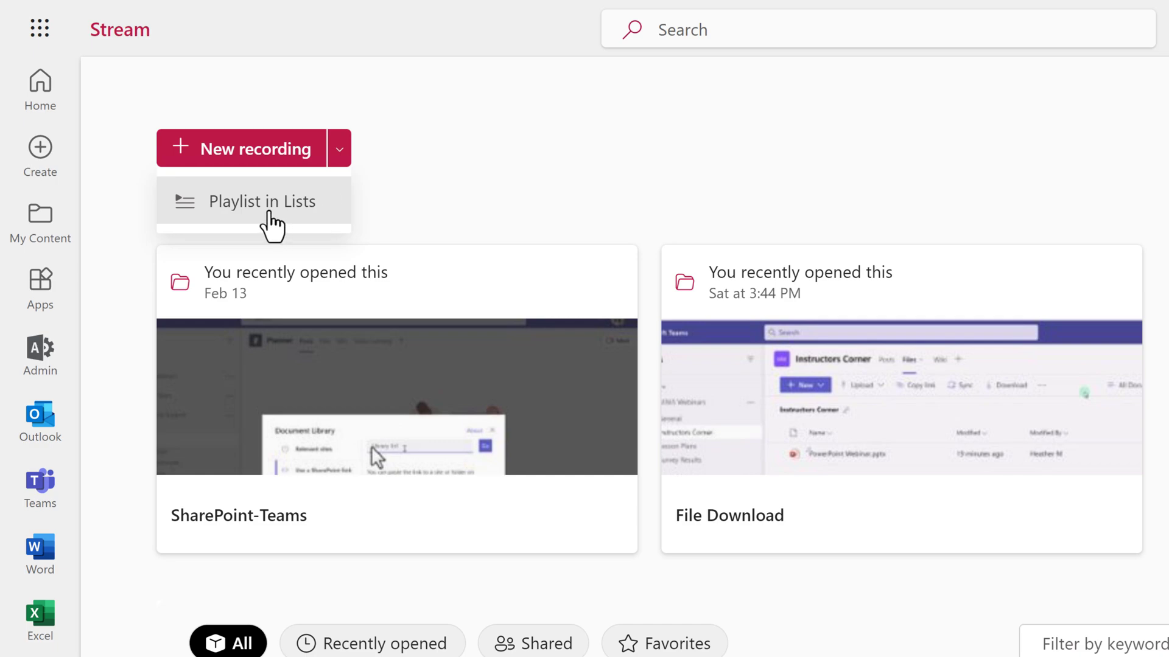
pyautogui.click(243, 211)
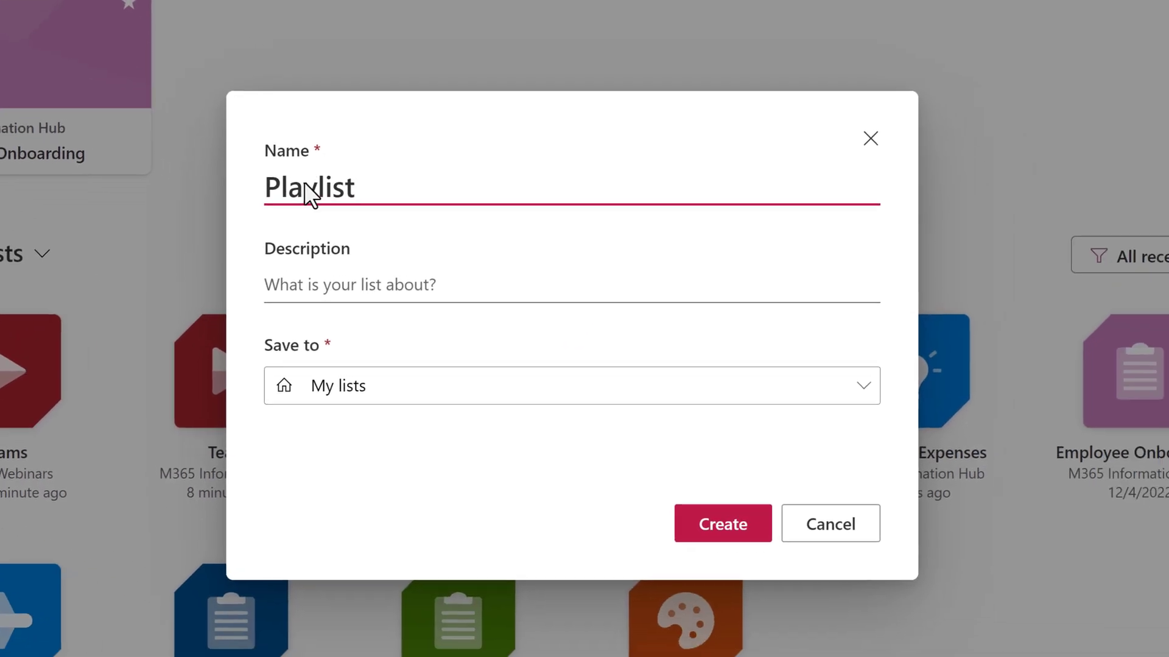
pyautogui.doubleClick(305, 184)
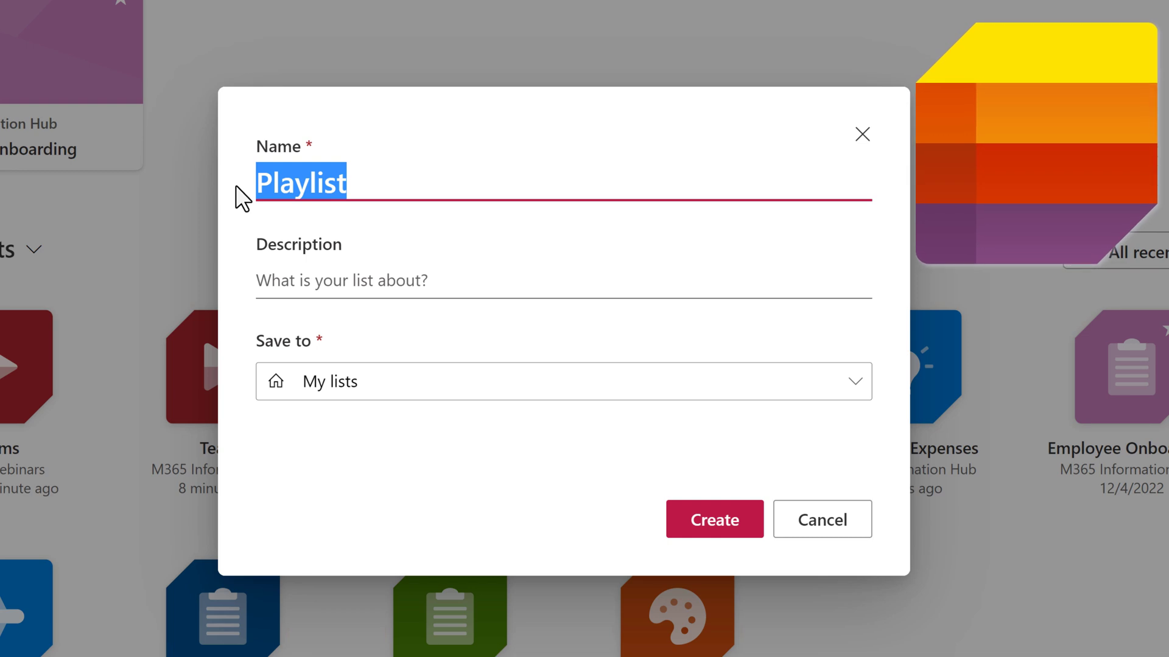
pyautogui.write('Teams')
pyautogui.press('Tab')
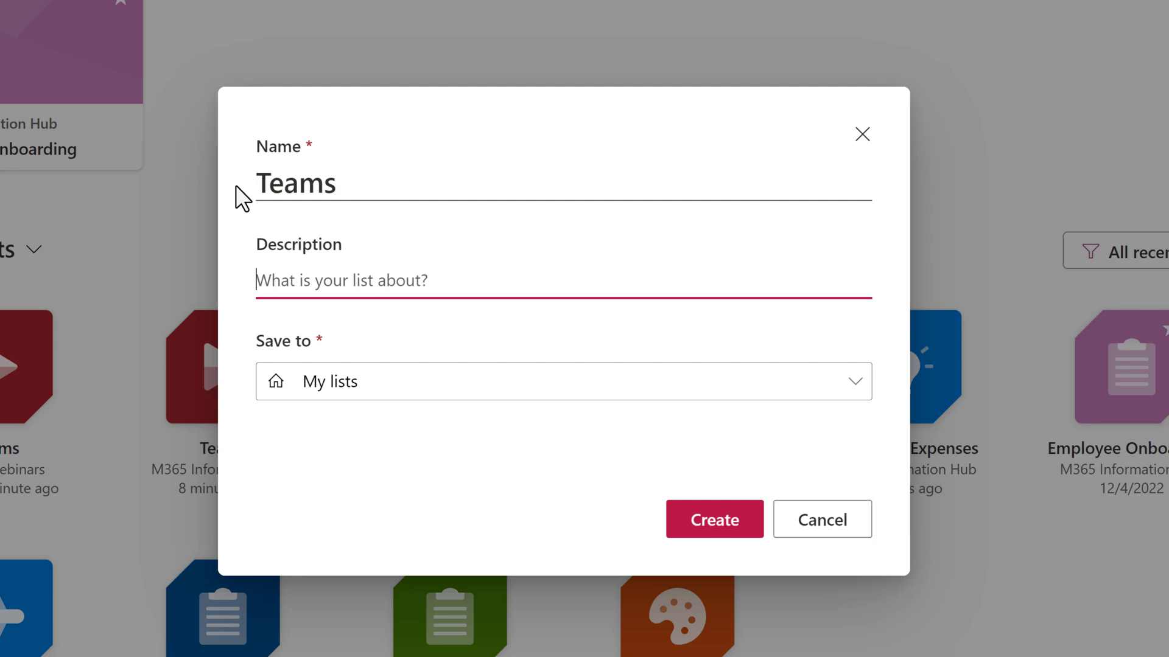
pyautogui.write('All things T')
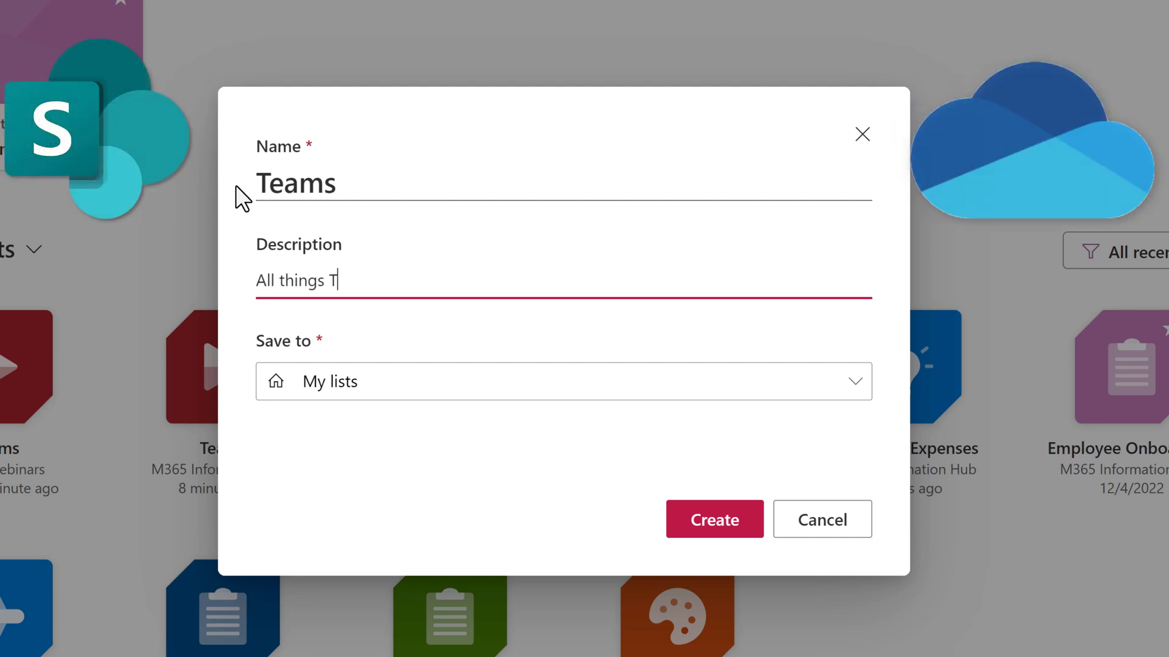
pyautogui.write('easm')
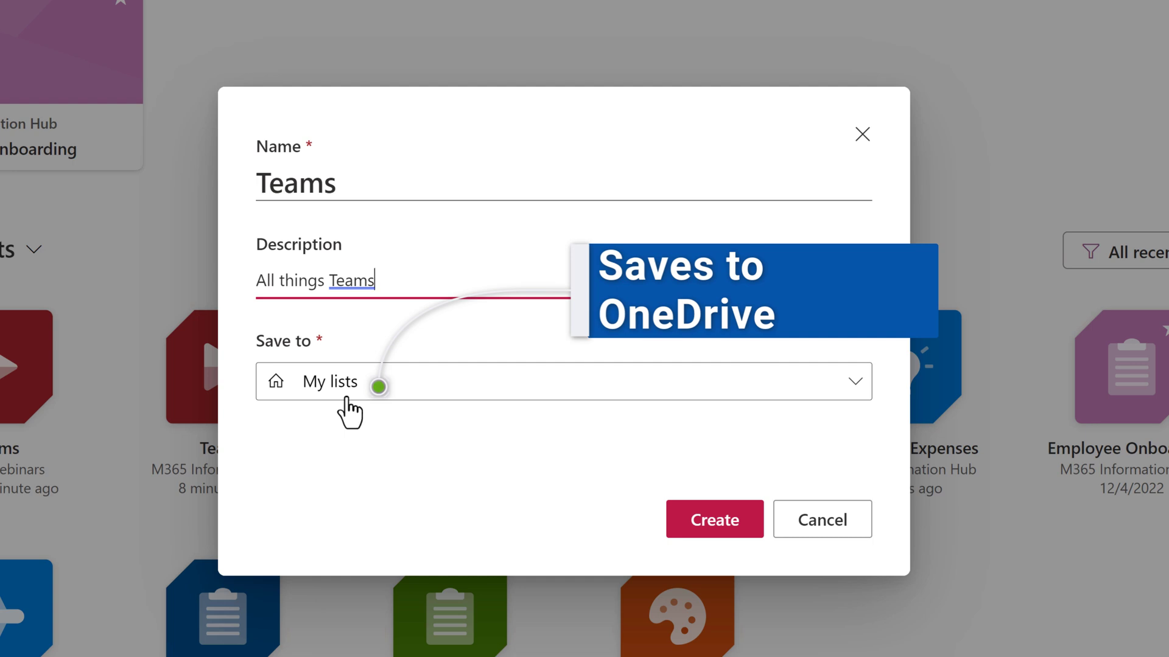
# Save the Teams playlist to the M365 Webinars site and create it.
pyautogui.click(856, 383)
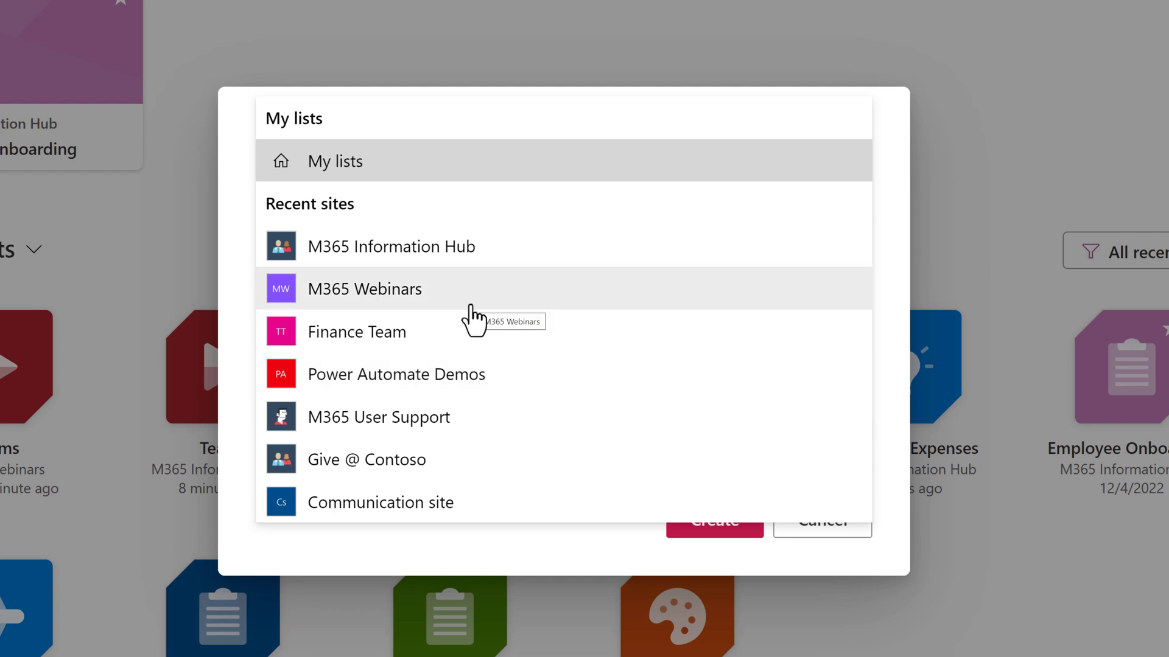
pyautogui.click(448, 291)
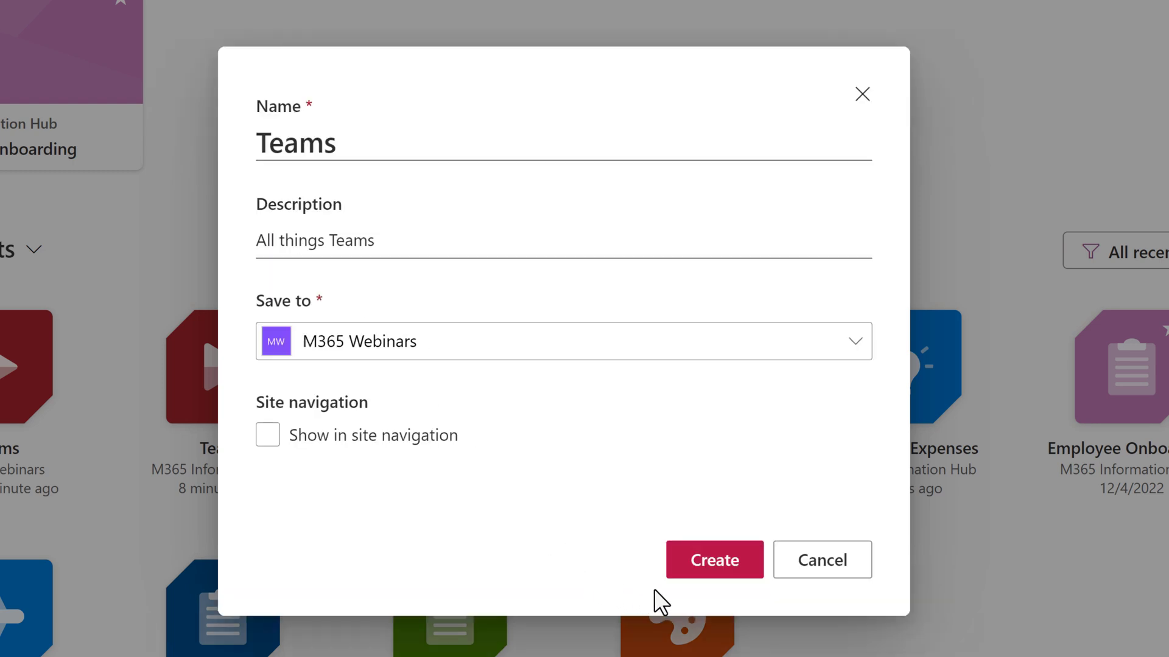
pyautogui.click(709, 576)
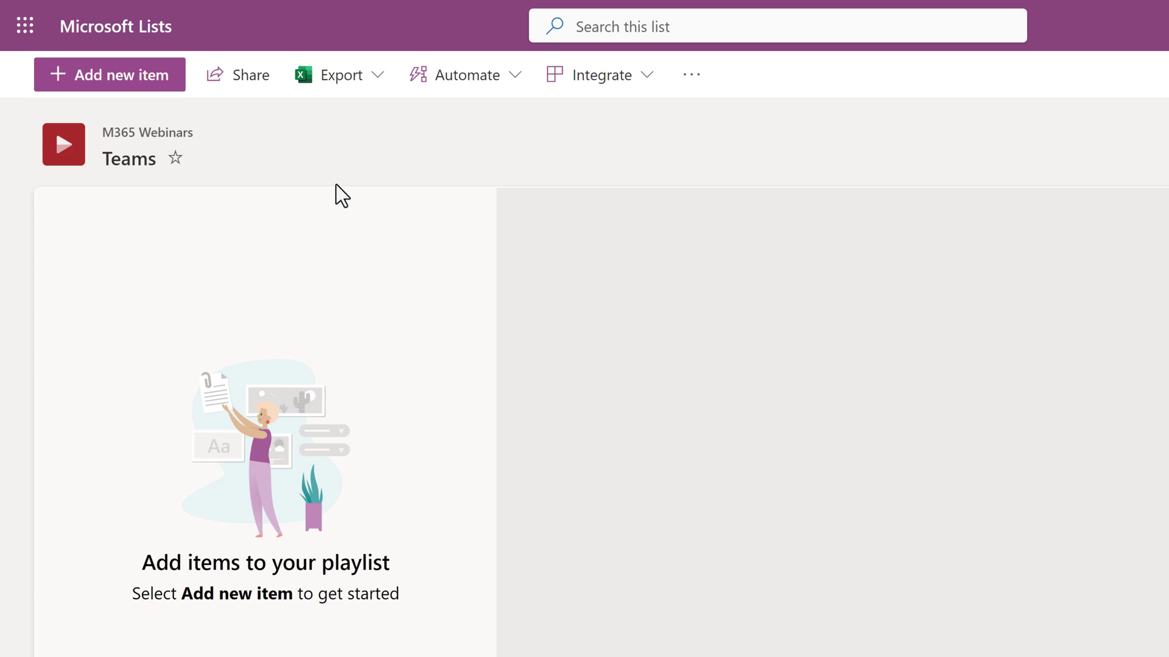
# Add SharePoint-Teams.mp4 and Teams Chat.mp4 from M365 Information Hub, then open Add Members.mp4 in SharePoint.
pyautogui.click(101, 75)
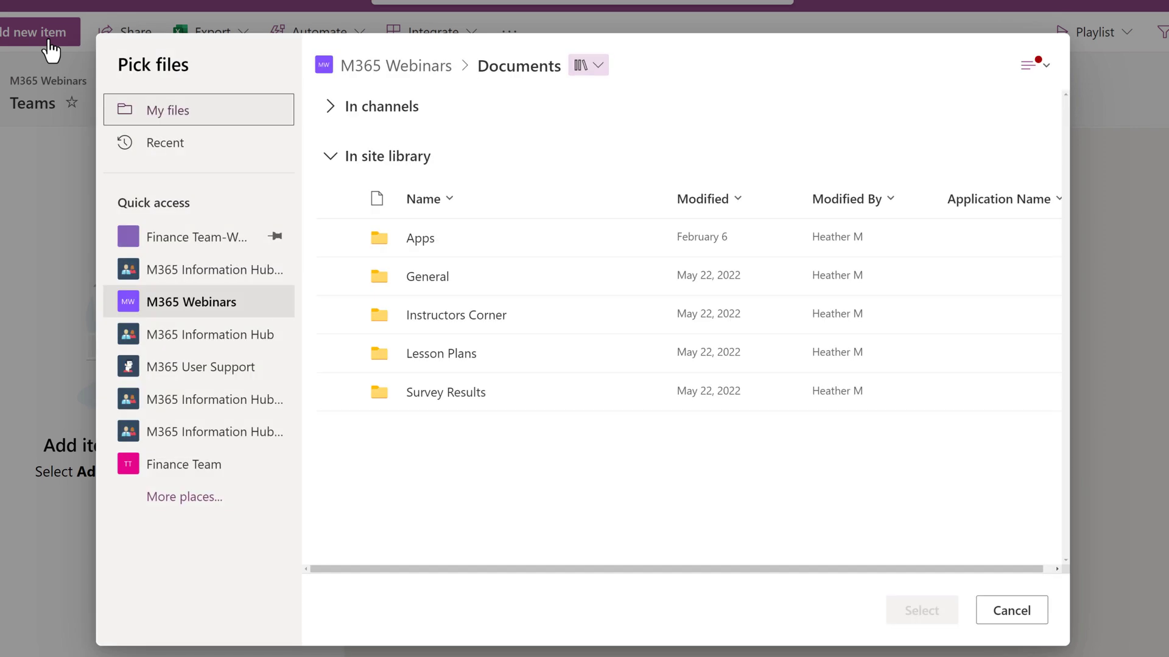
pyautogui.moveTo(261, 369)
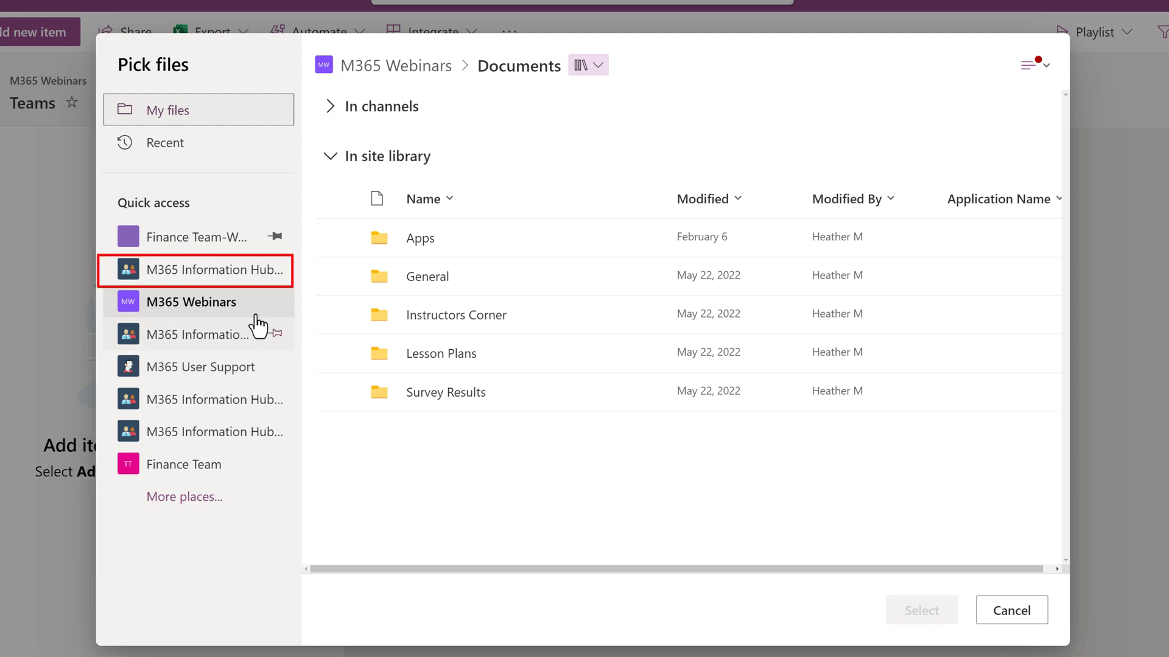
pyautogui.moveTo(235, 277)
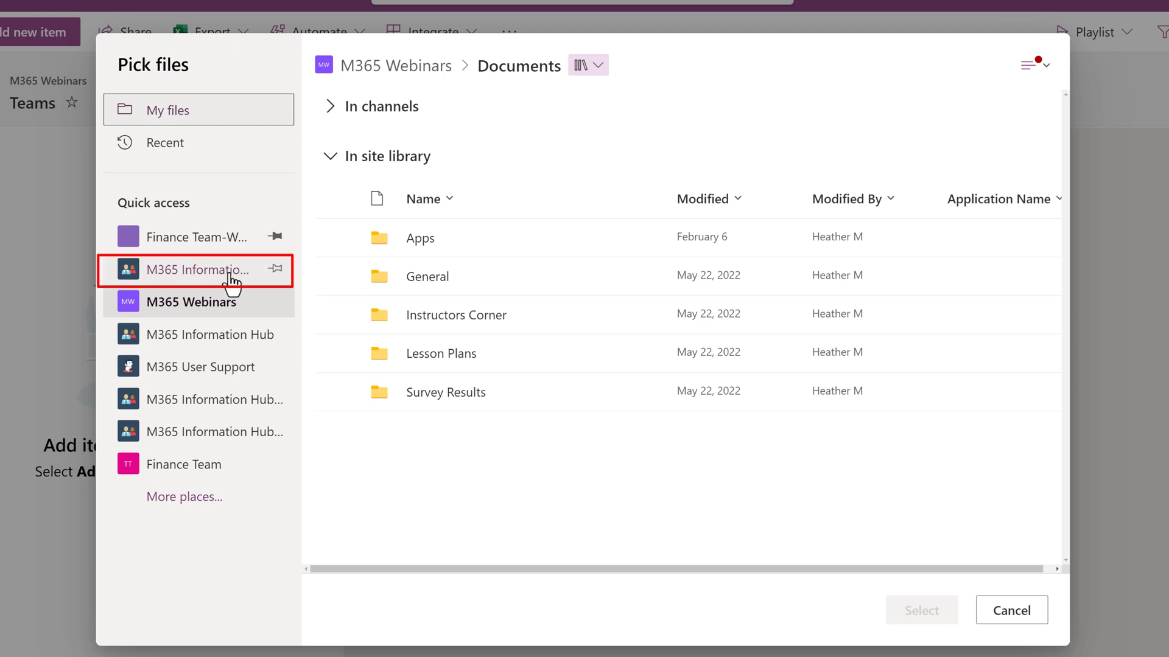
pyautogui.click(216, 277)
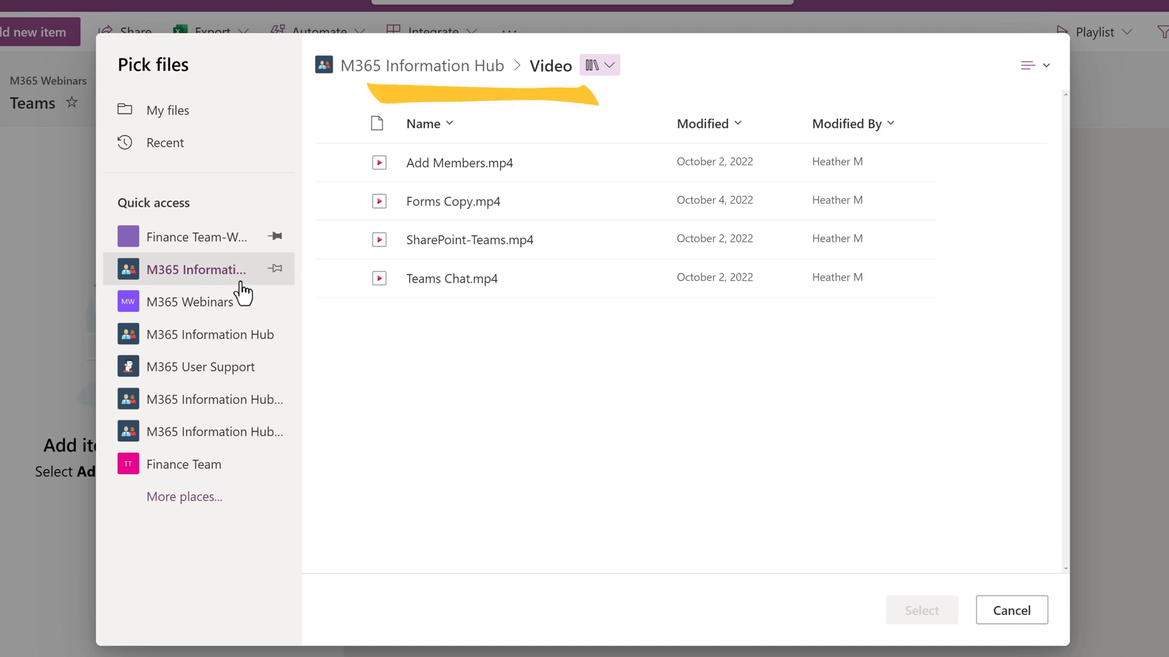
pyautogui.click(337, 241)
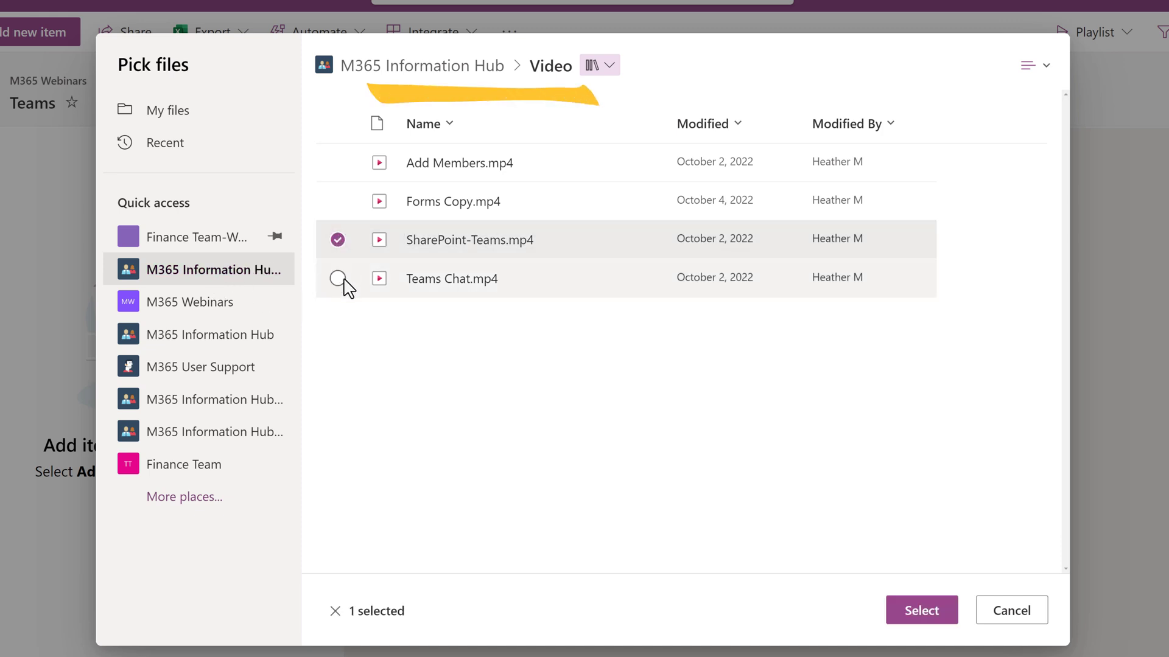
pyautogui.click(338, 279)
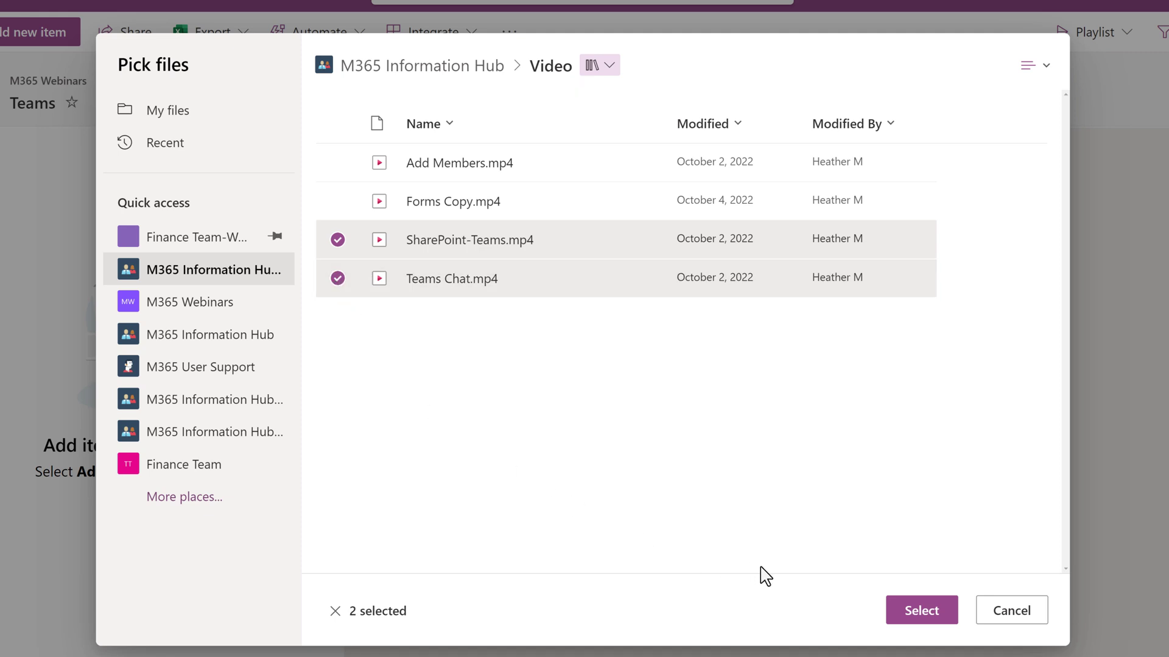
pyautogui.click(921, 610)
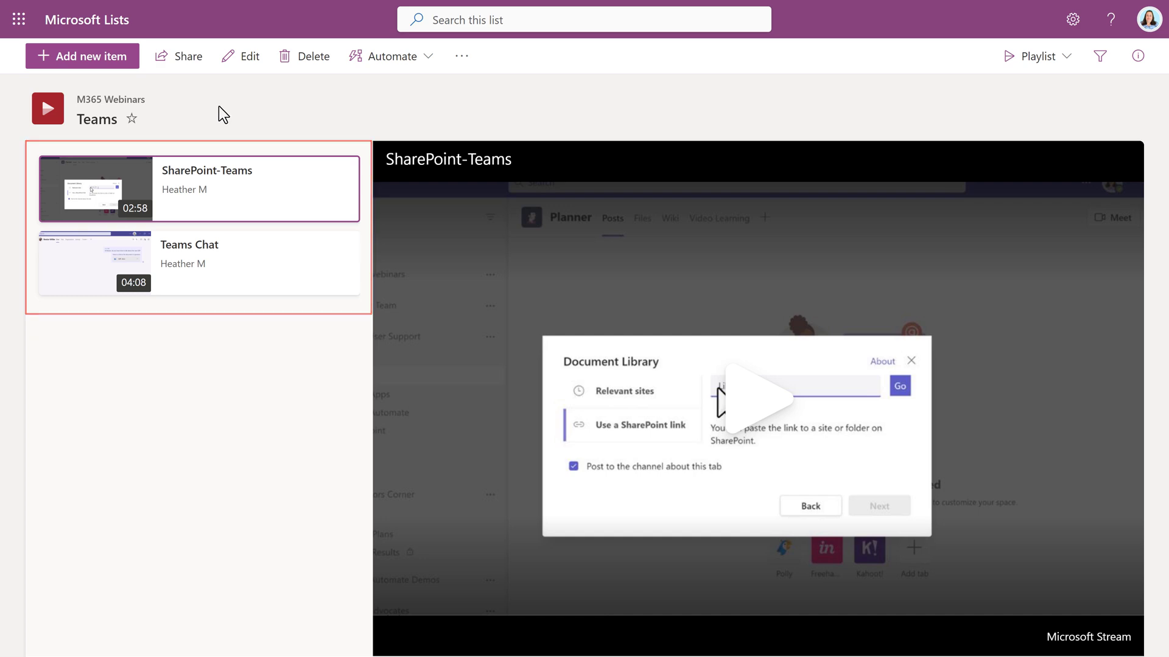
pyautogui.hotkey('alt', 'Tab')
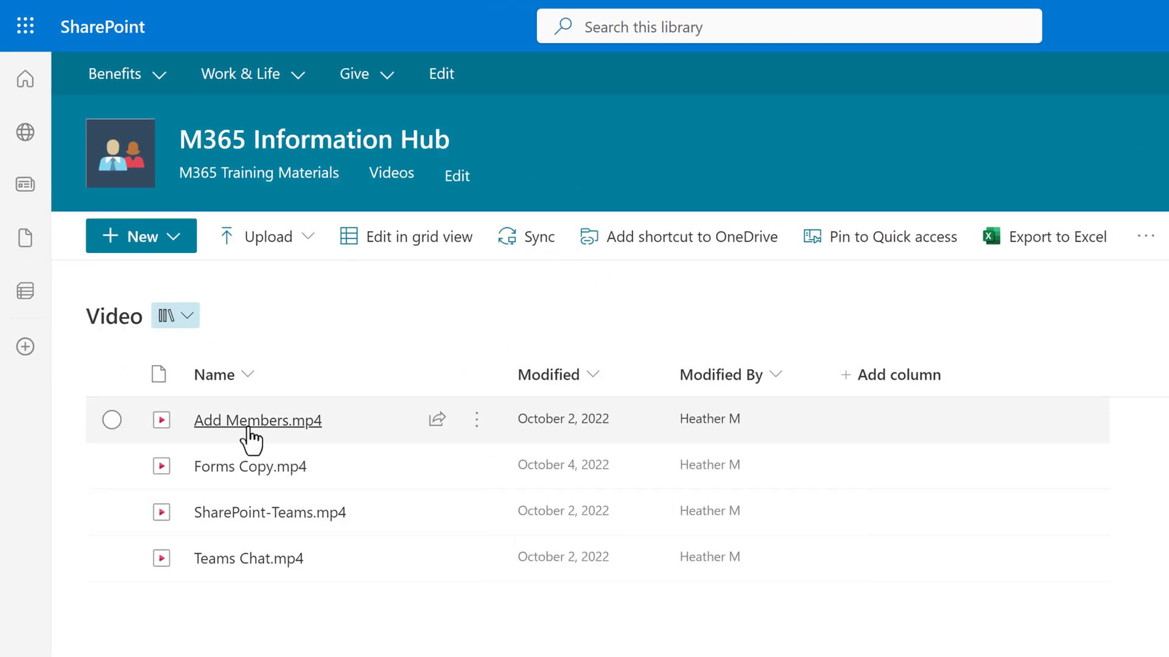
pyautogui.click(249, 430)
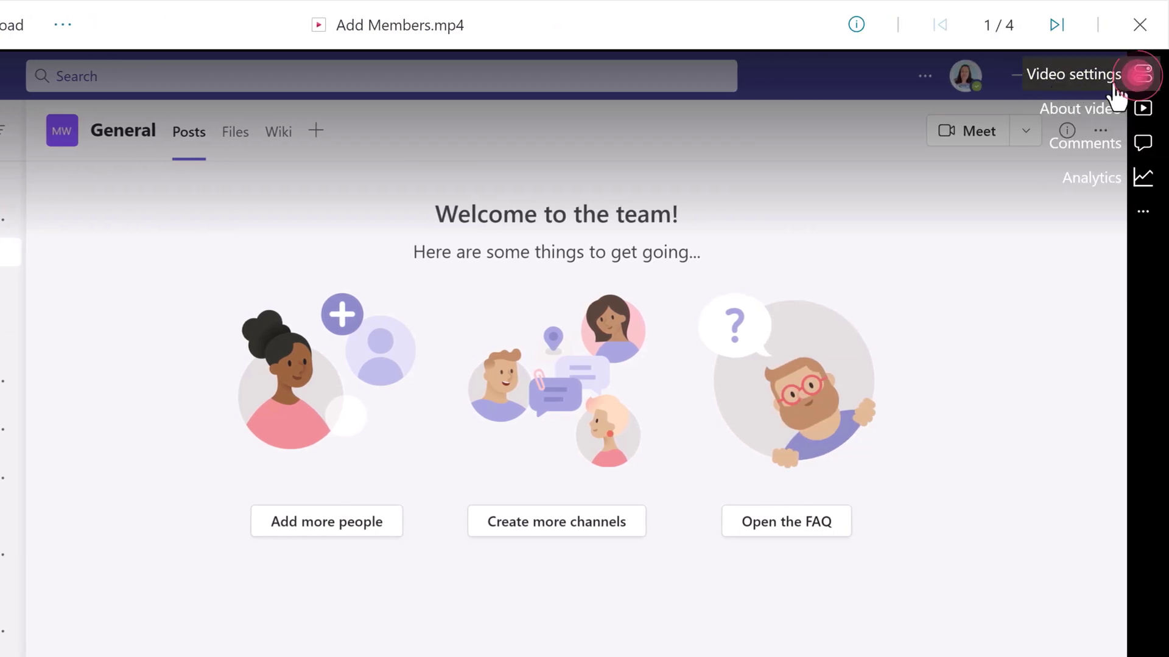
# Show the Video settings panel for the Add Members video.
pyautogui.click(1143, 76)
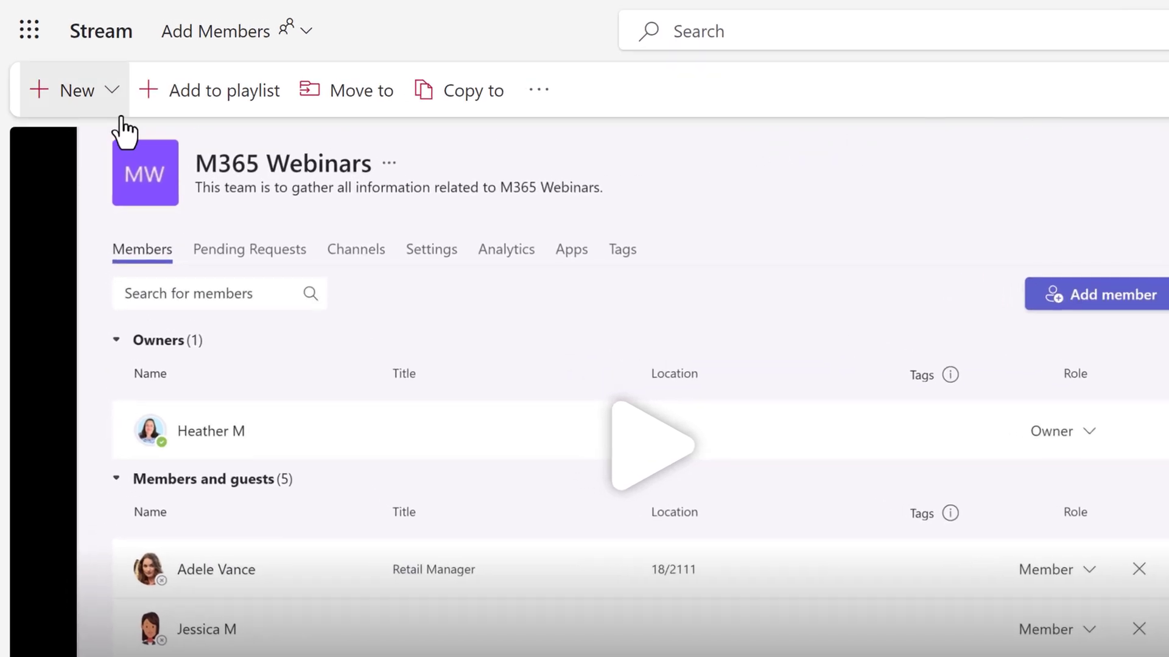
# Add the Add Members video to the recent Teams playlist.
pyautogui.click(220, 119)
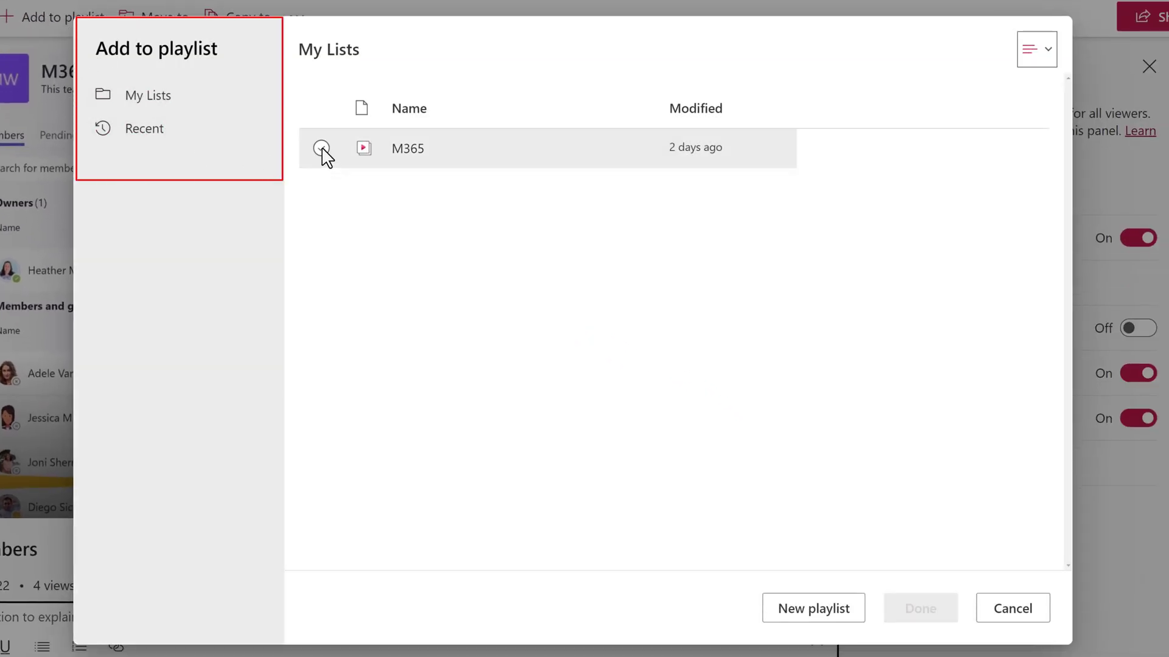
pyautogui.click(137, 130)
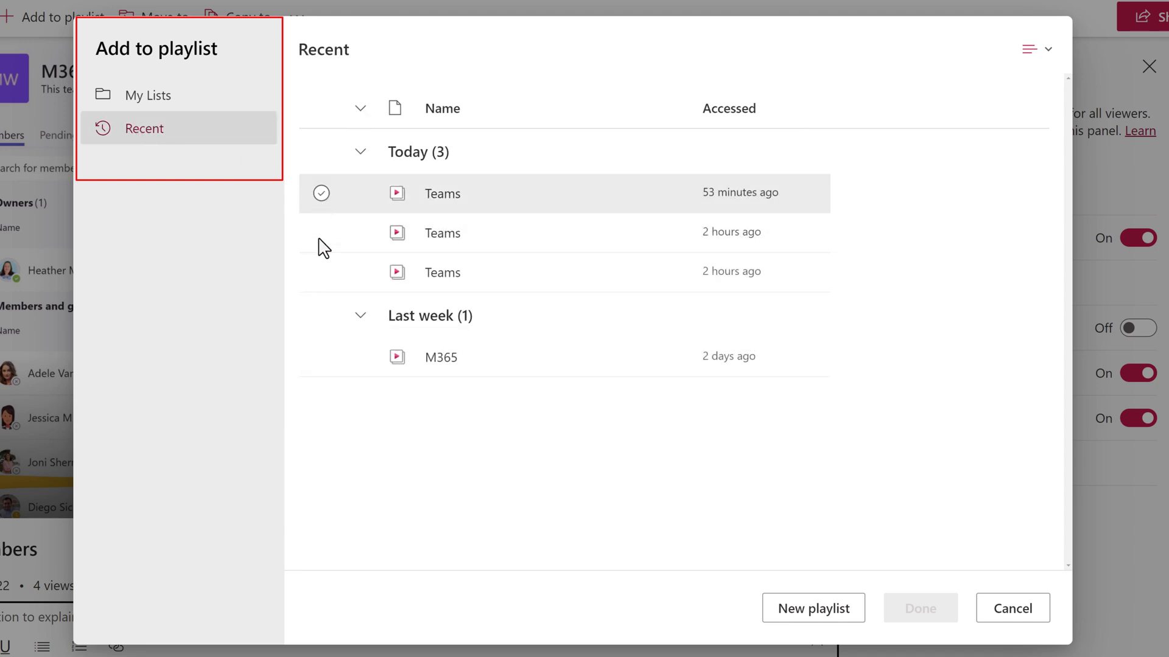
pyautogui.click(322, 357)
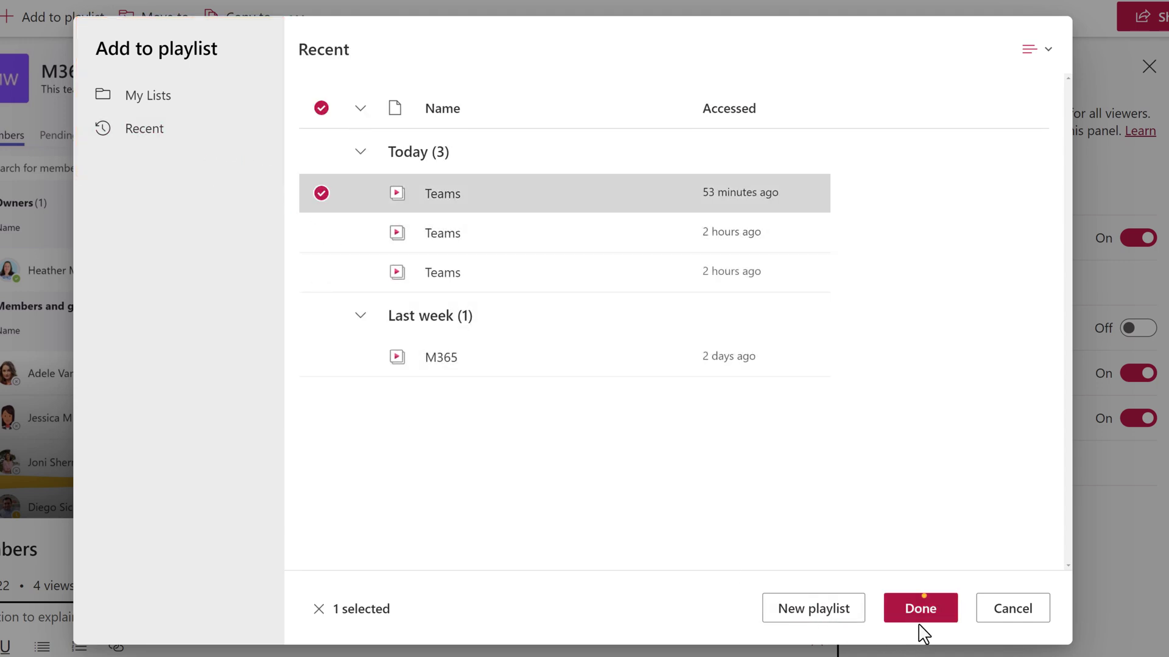
pyautogui.click(921, 621)
pyautogui.click(921, 621)
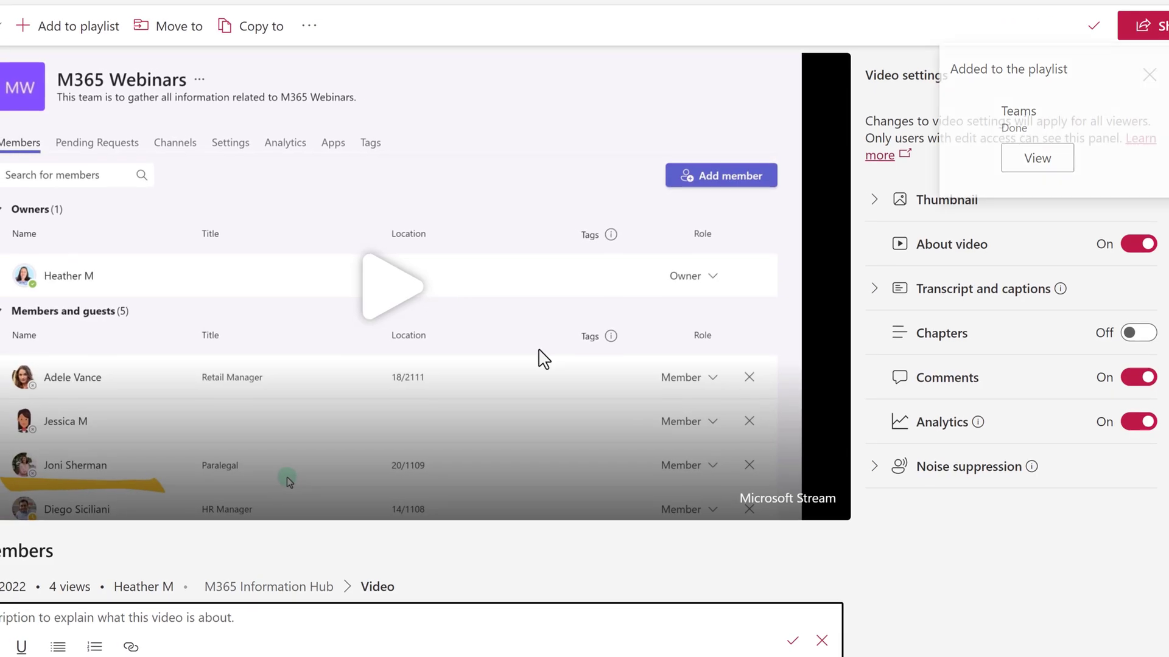
# Also add the Add Members video to the M365 playlist.
pyautogui.click(61, 19)
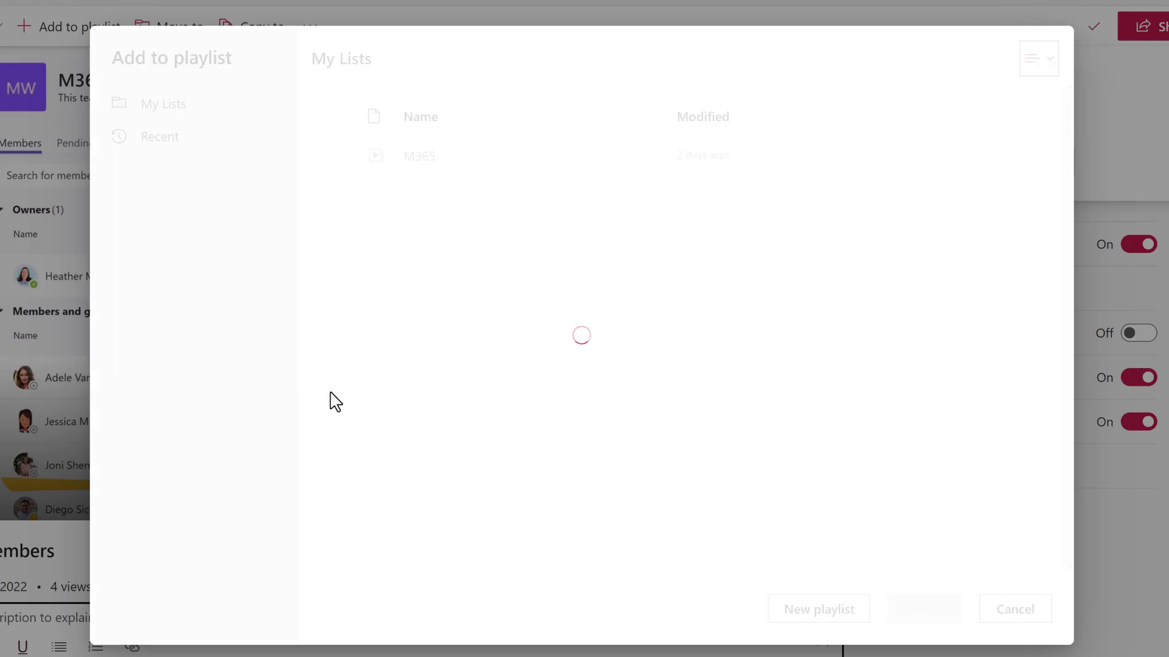
pyautogui.click(334, 155)
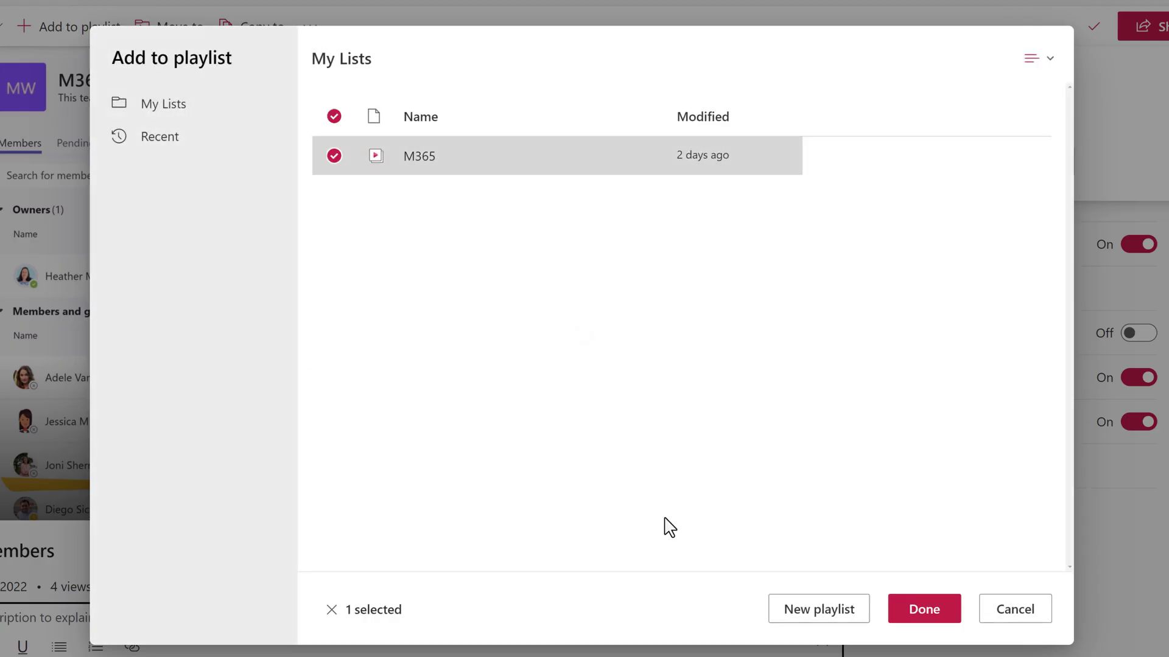
pyautogui.click(913, 616)
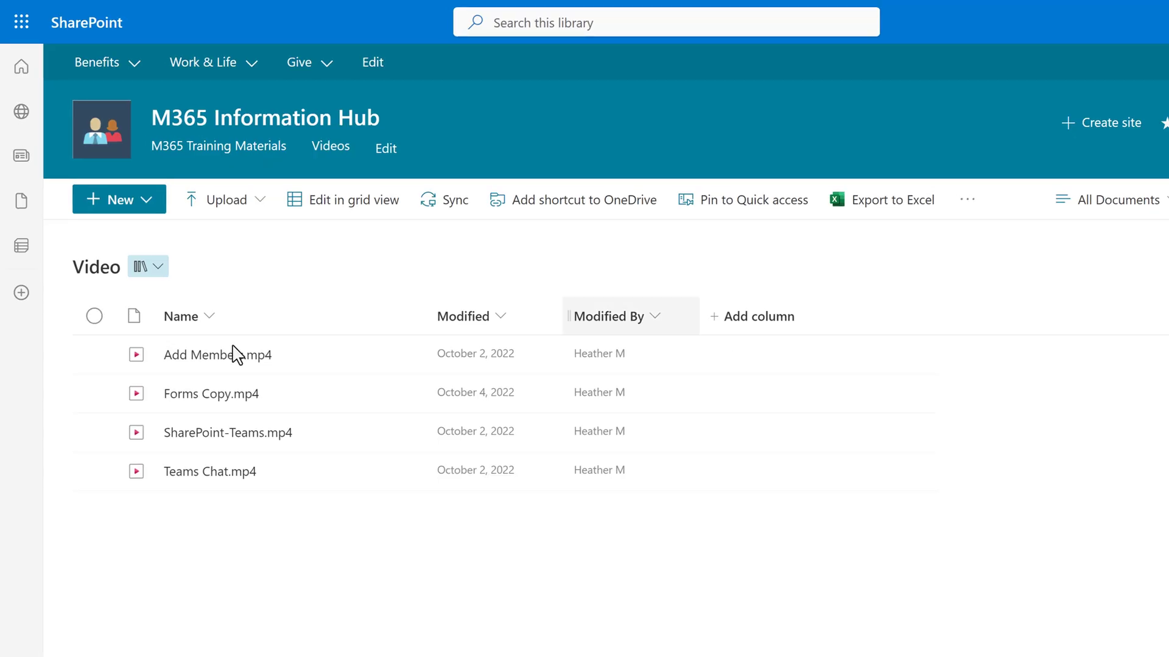
# Open Add Members.mp4 in Stream and pause its playback.
pyautogui.moveTo(201, 367)
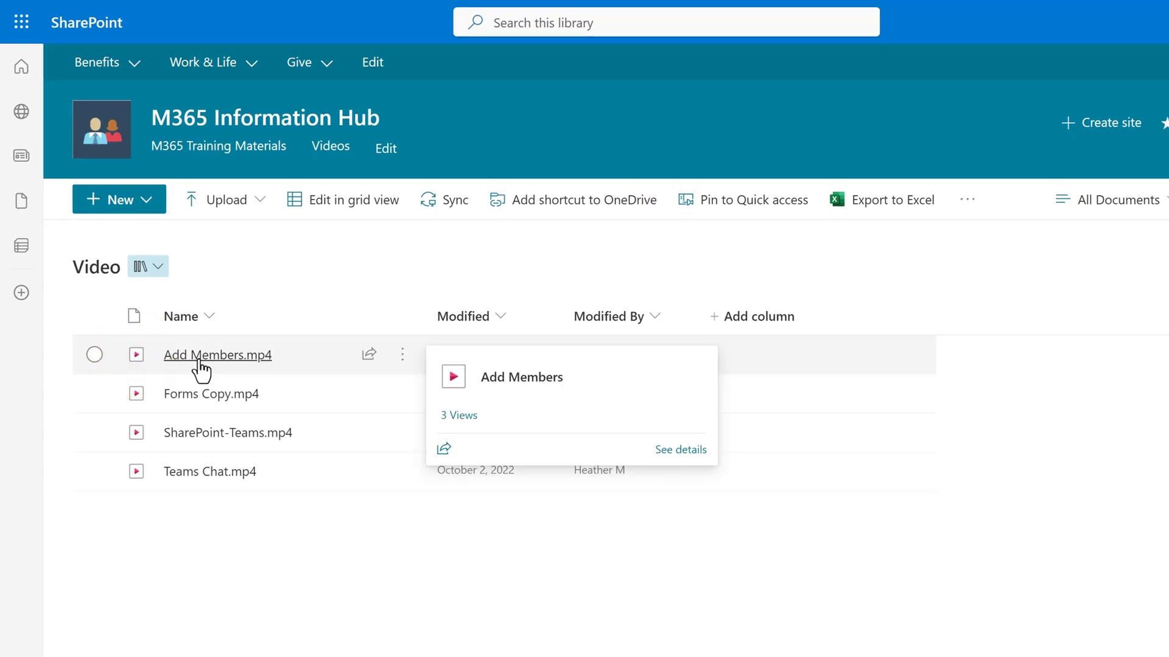
pyautogui.click(201, 359)
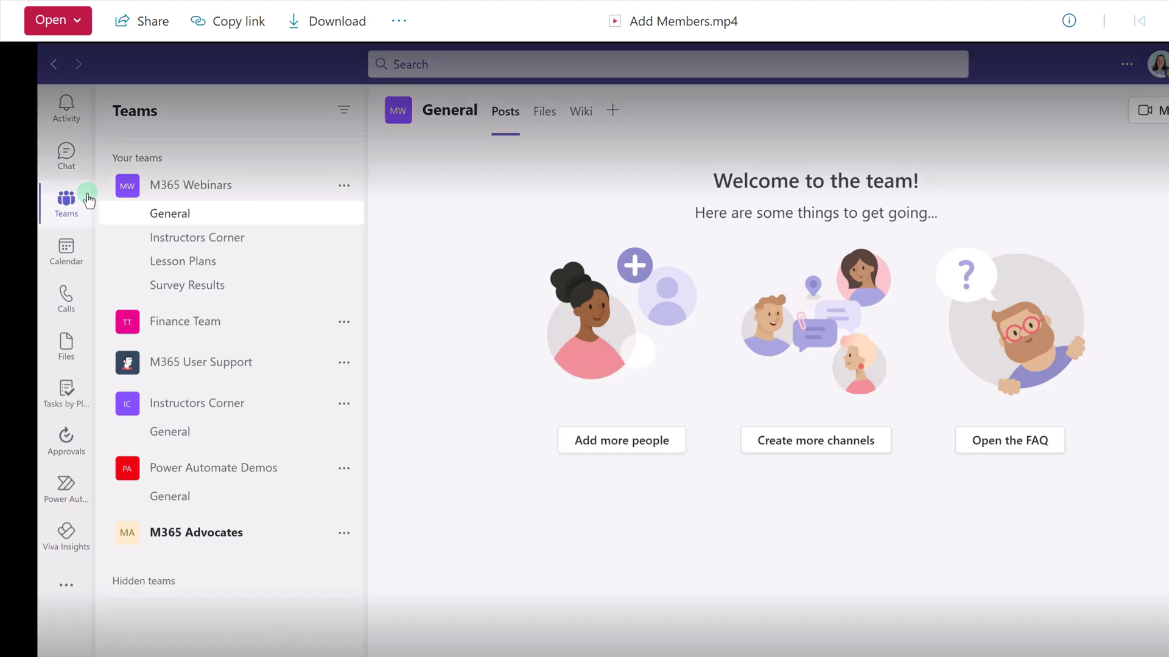
pyautogui.click(72, 21)
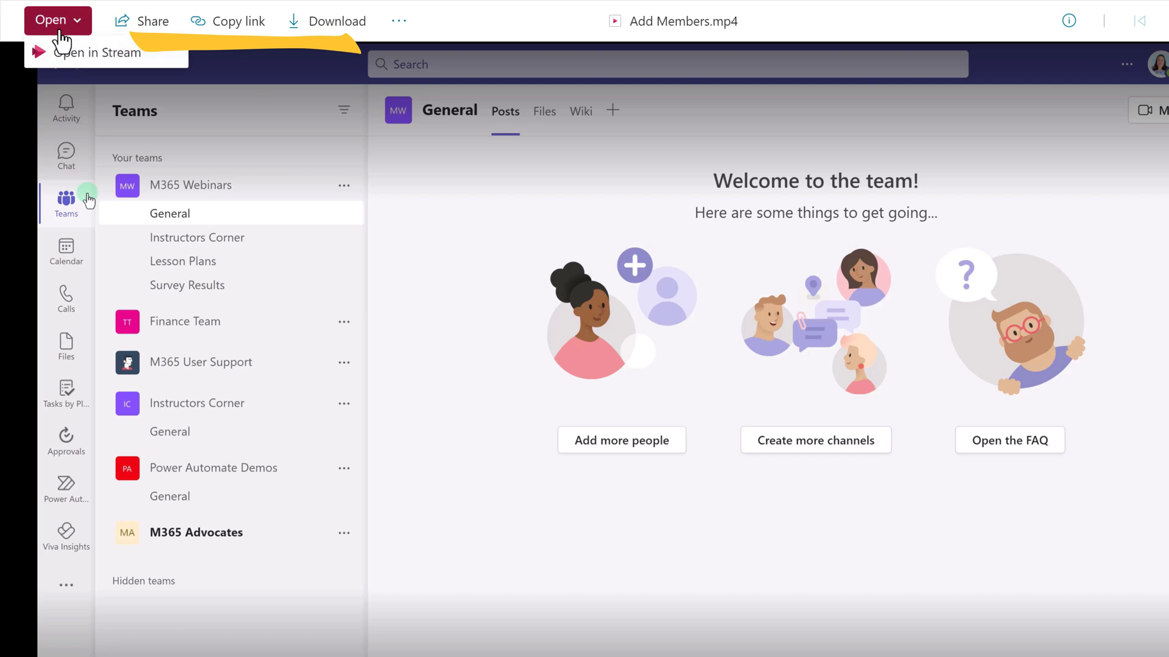
pyautogui.click(65, 55)
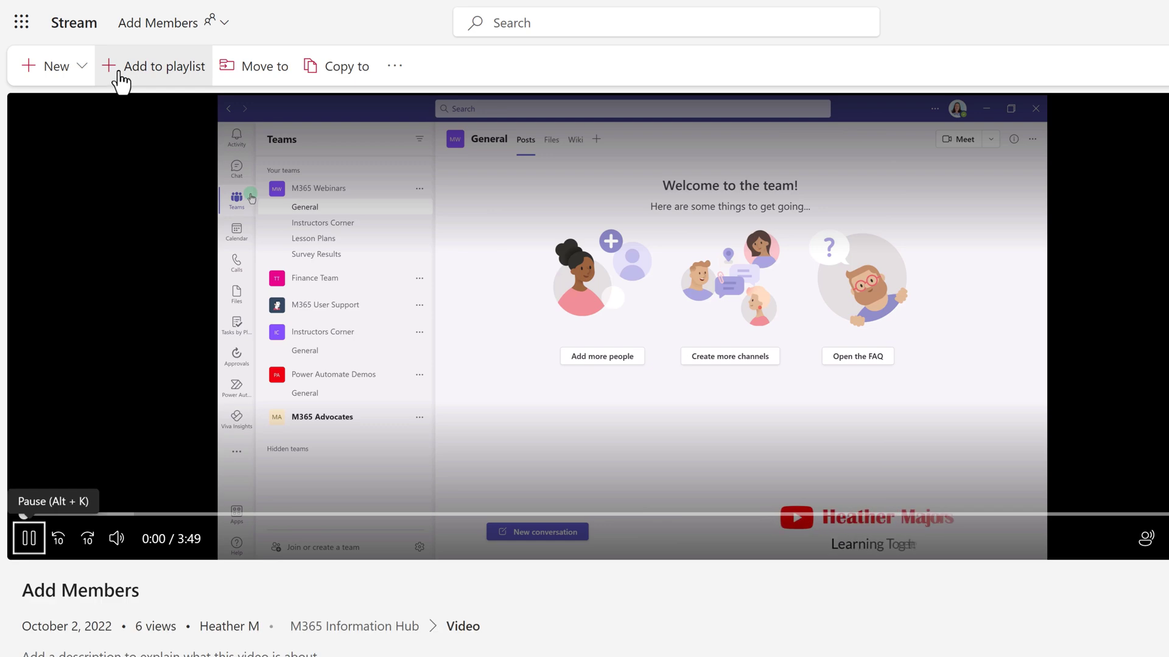
pyautogui.click(29, 539)
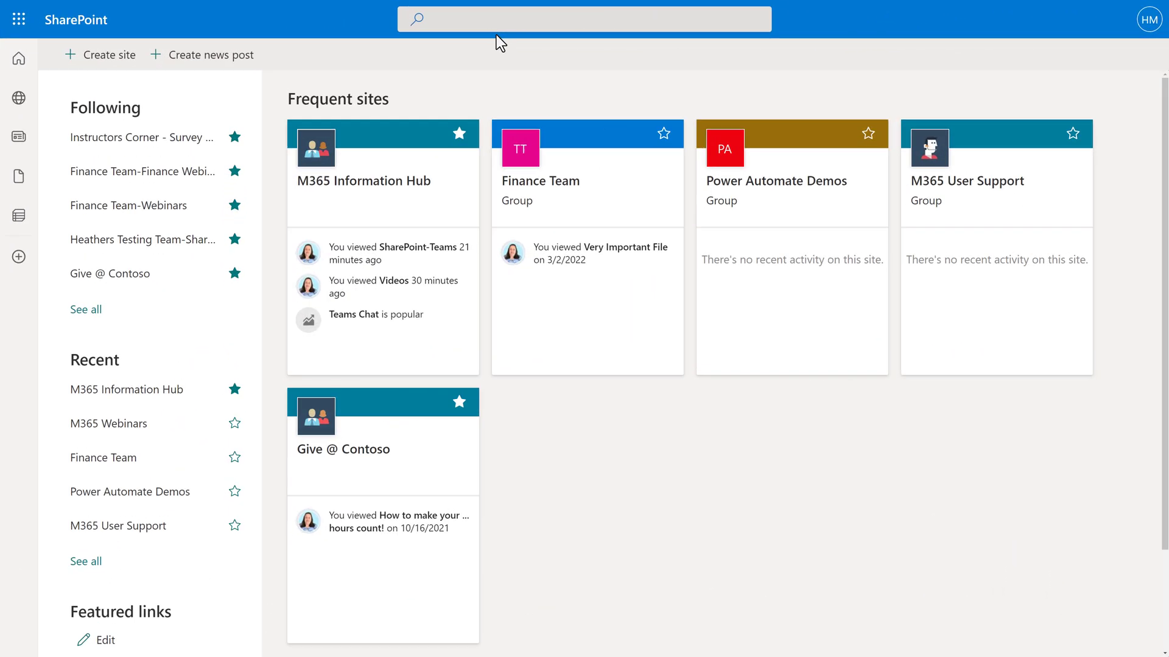
# Search SharePoint for 'Power Platform tools'.
pyautogui.click(493, 22)
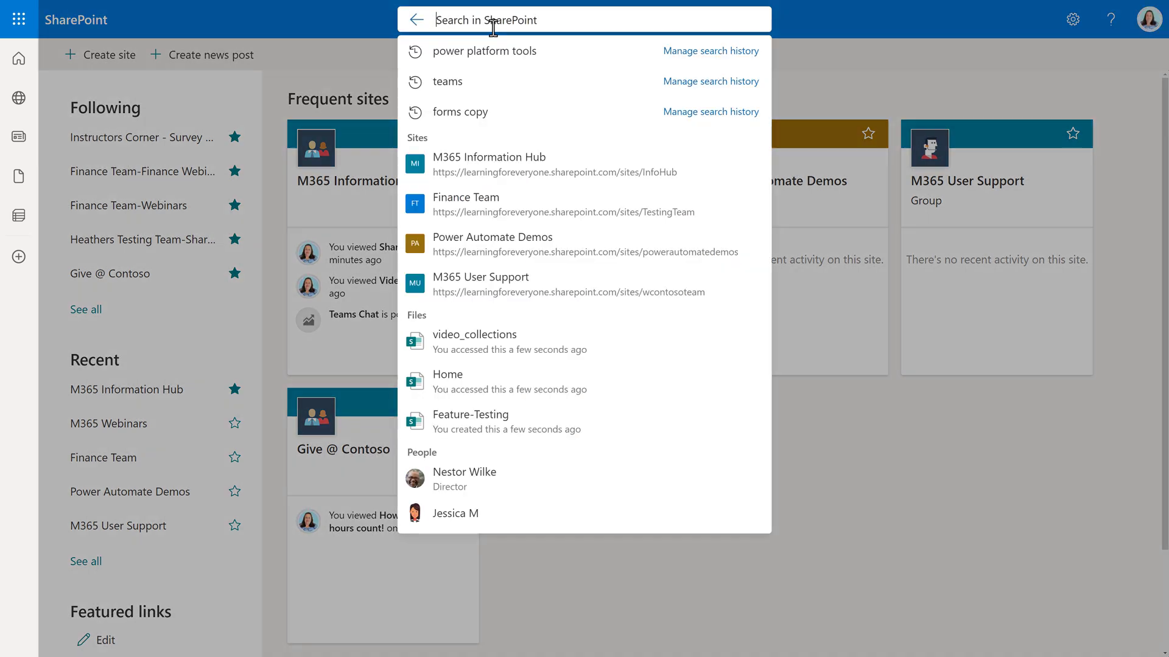
pyautogui.write('Power Plat')
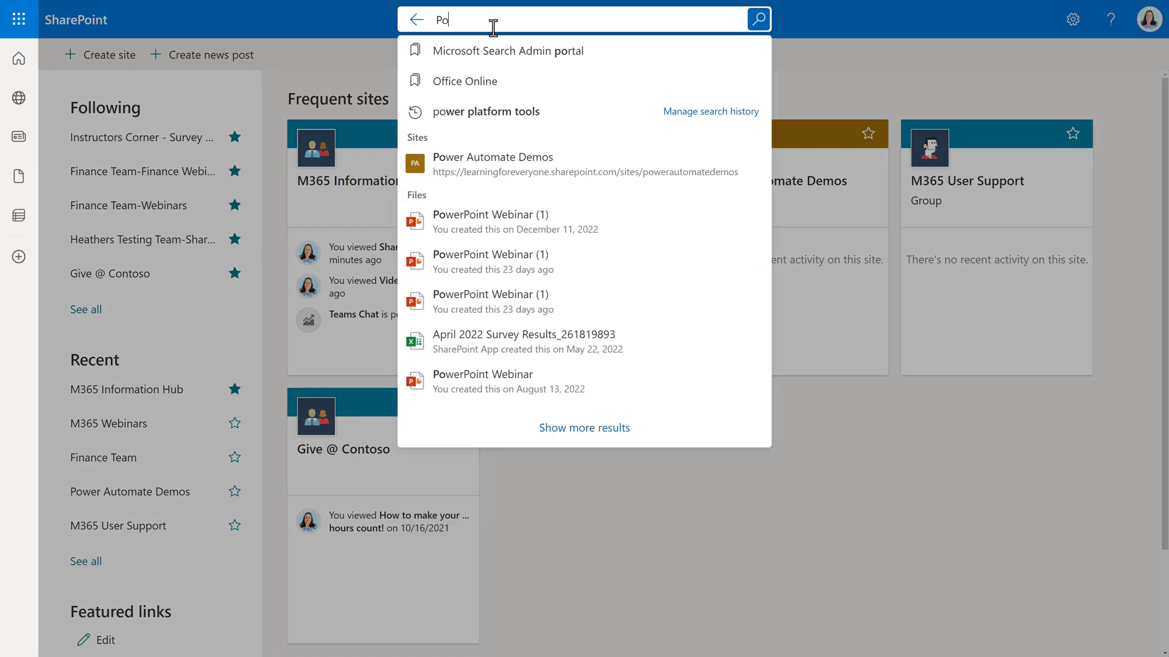
pyautogui.write('form to')
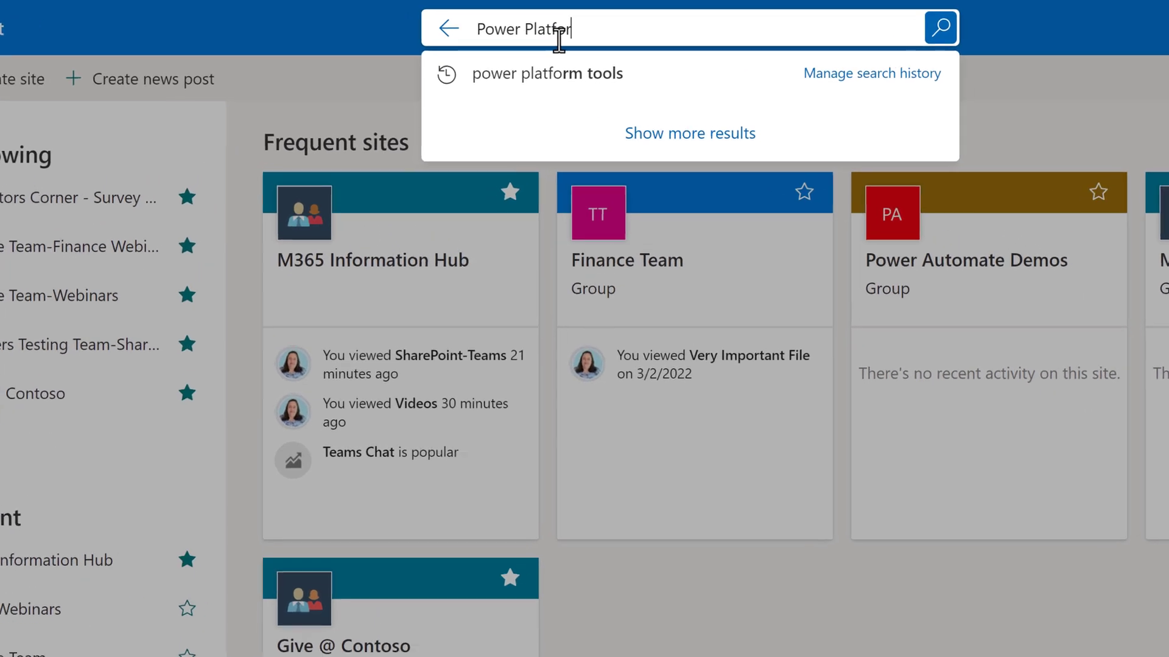
pyautogui.write('ols')
pyautogui.press('Return')
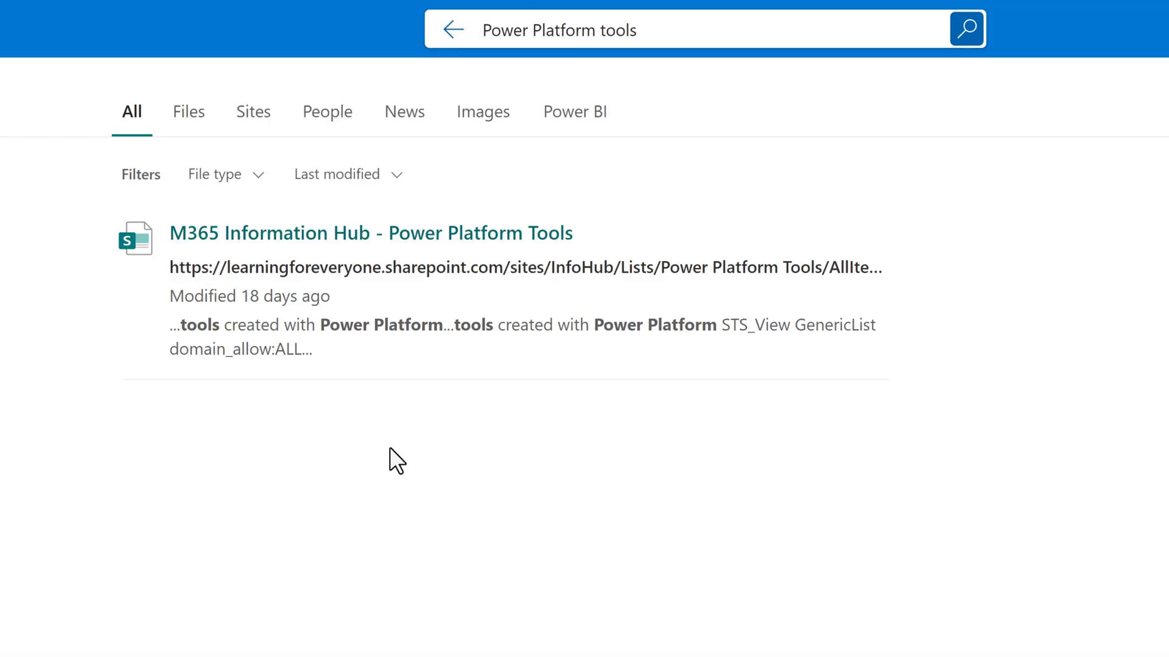
# Search for 'Teams' and filter the results to the Video file type.
pyautogui.click(547, 29)
pyautogui.write('Teams')
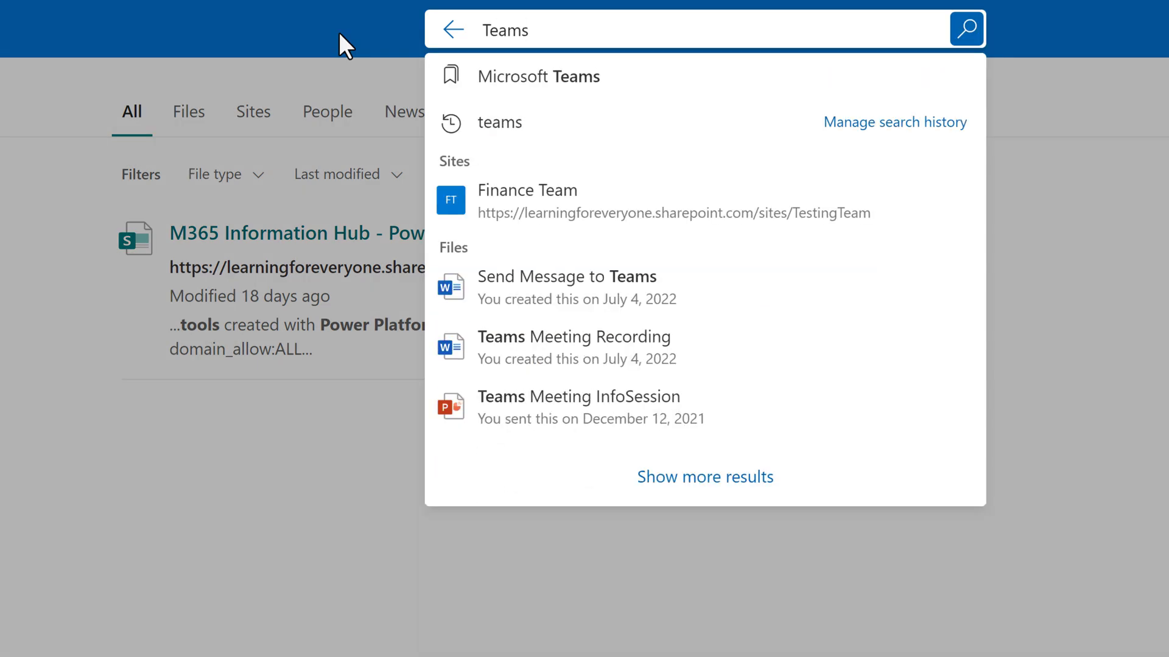
pyautogui.press('Return')
pyautogui.scroll(-8, 463, 548)
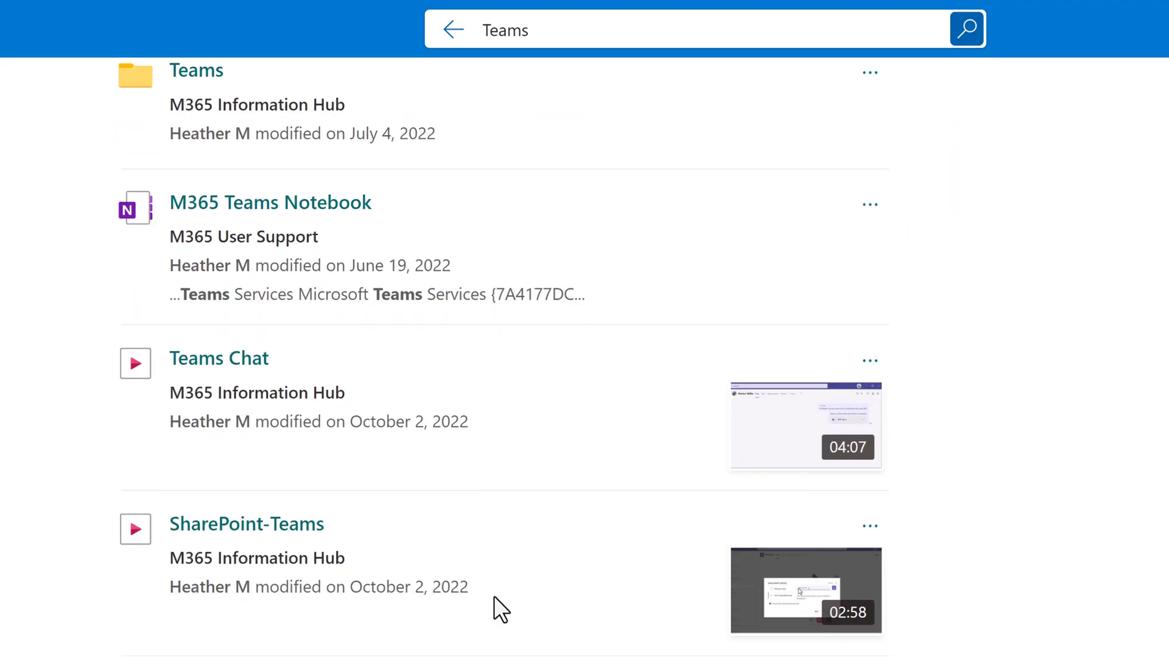
pyautogui.scroll(8, 434, 508)
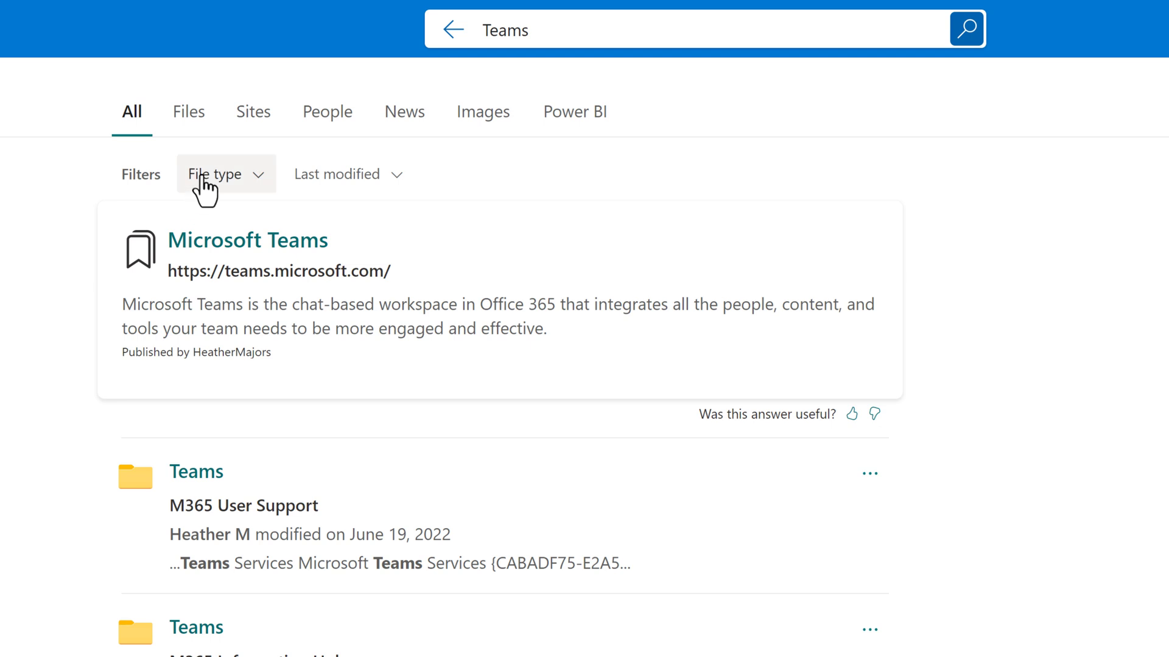
pyautogui.click(259, 181)
pyautogui.scroll(-3, 235, 481)
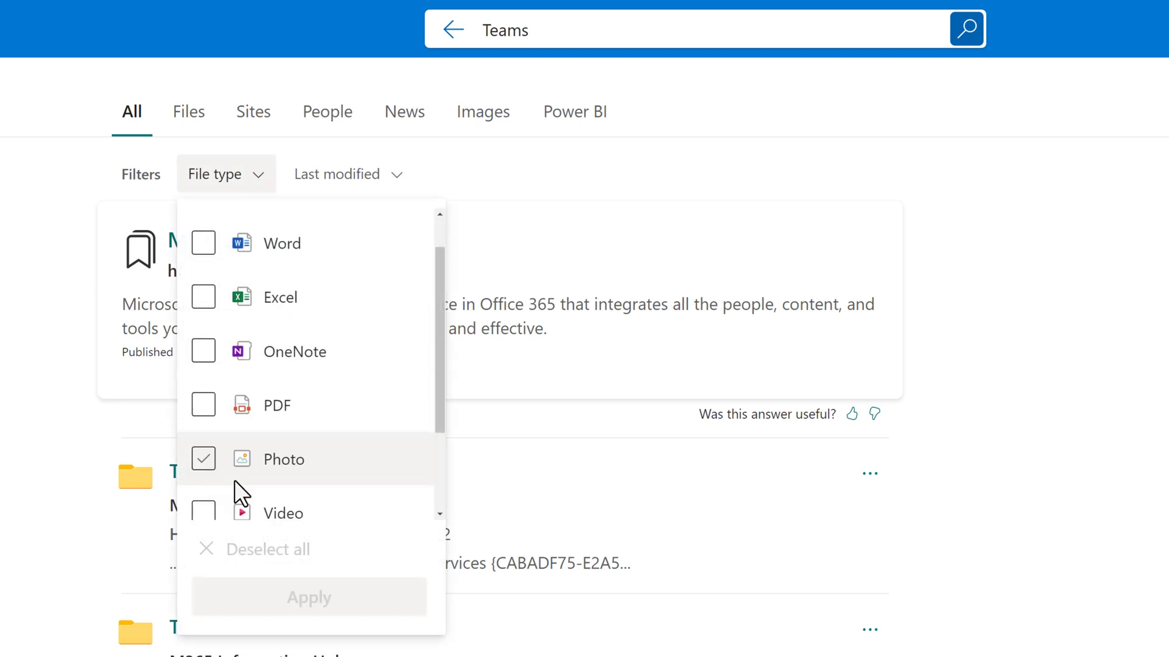
pyautogui.click(203, 420)
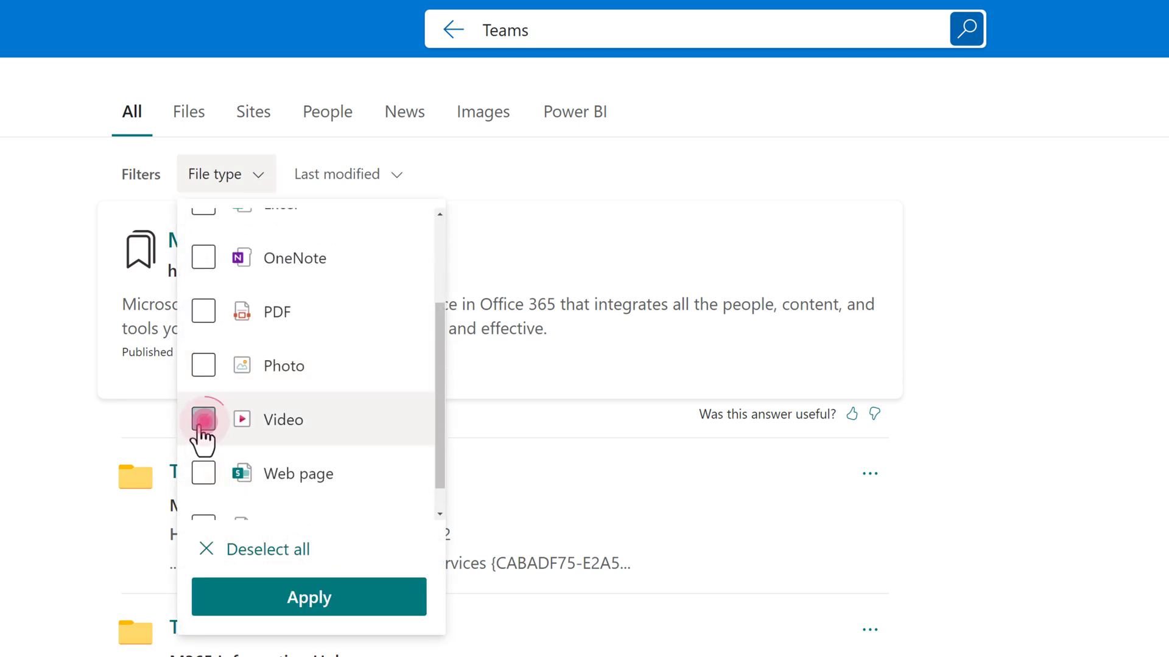
pyautogui.click(254, 606)
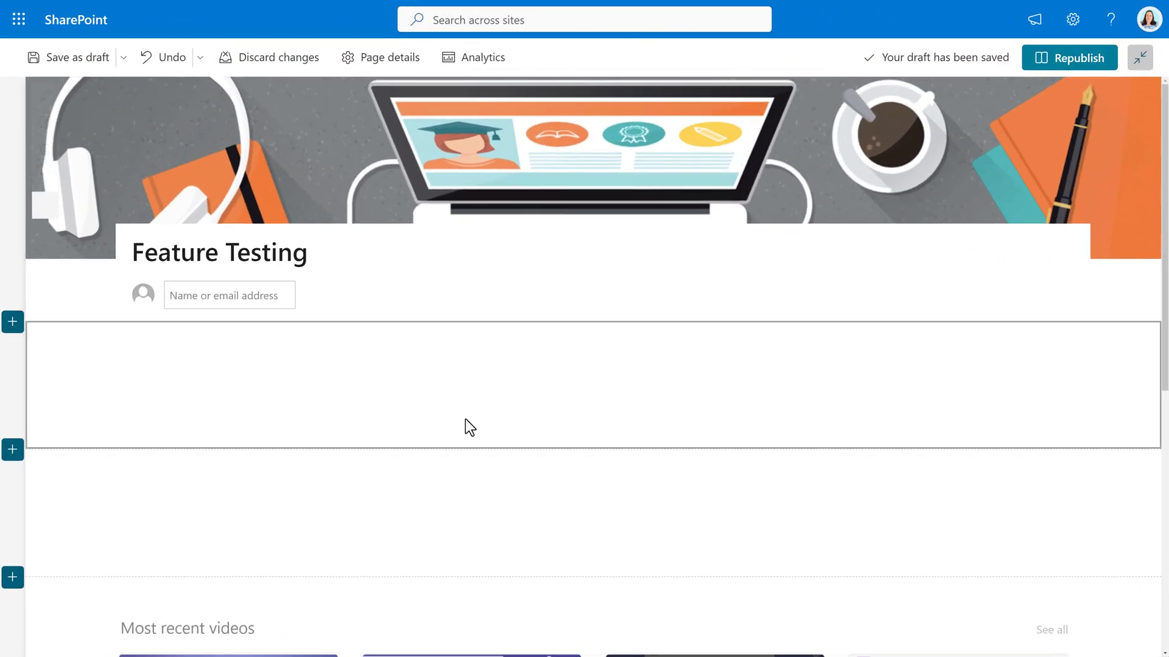
# Insert a List web part into the empty top section of the Feature Testing page.
pyautogui.click(597, 337)
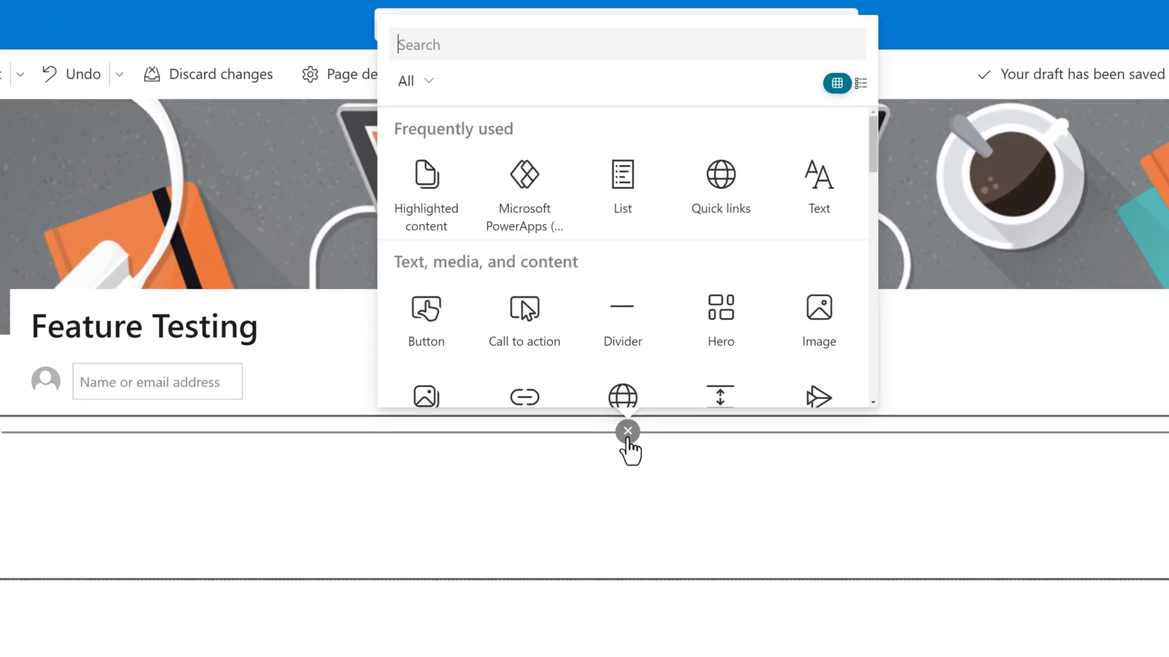
pyautogui.scroll(-2, 697, 391)
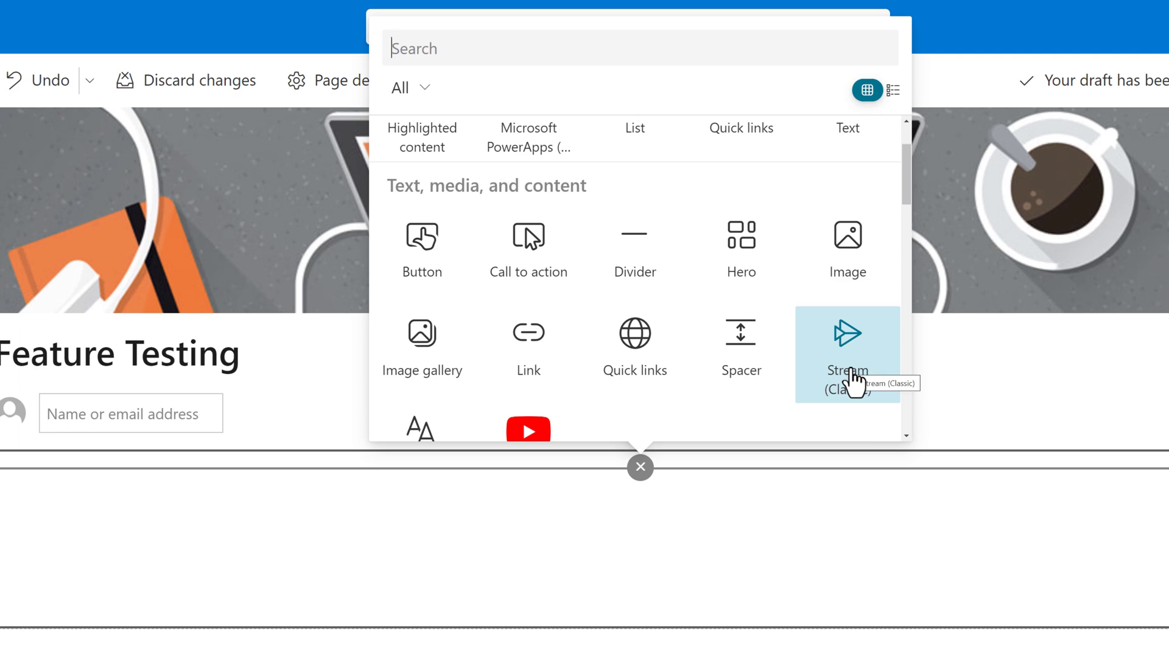
pyautogui.scroll(2, 854, 383)
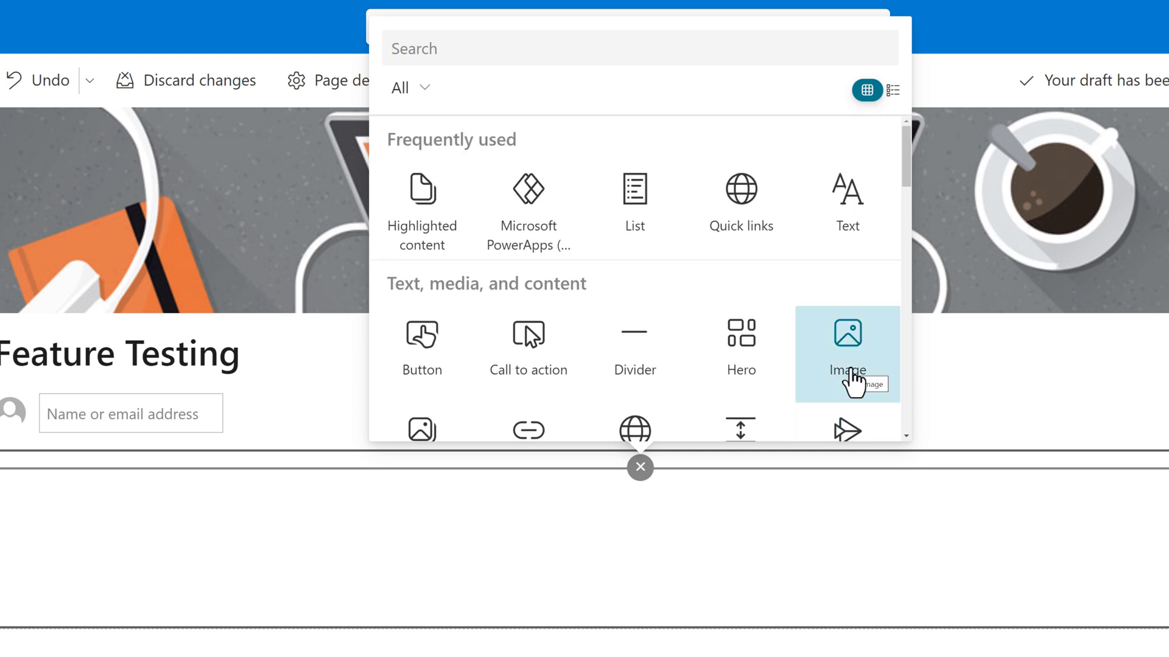
pyautogui.click(633, 207)
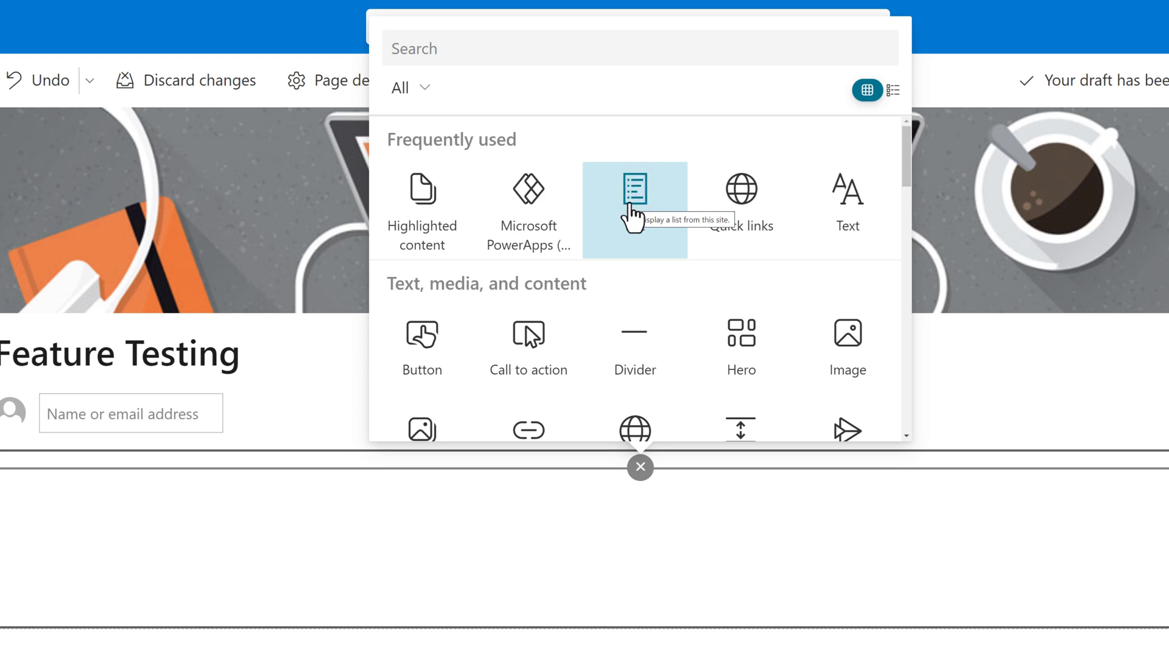
pyautogui.click(631, 208)
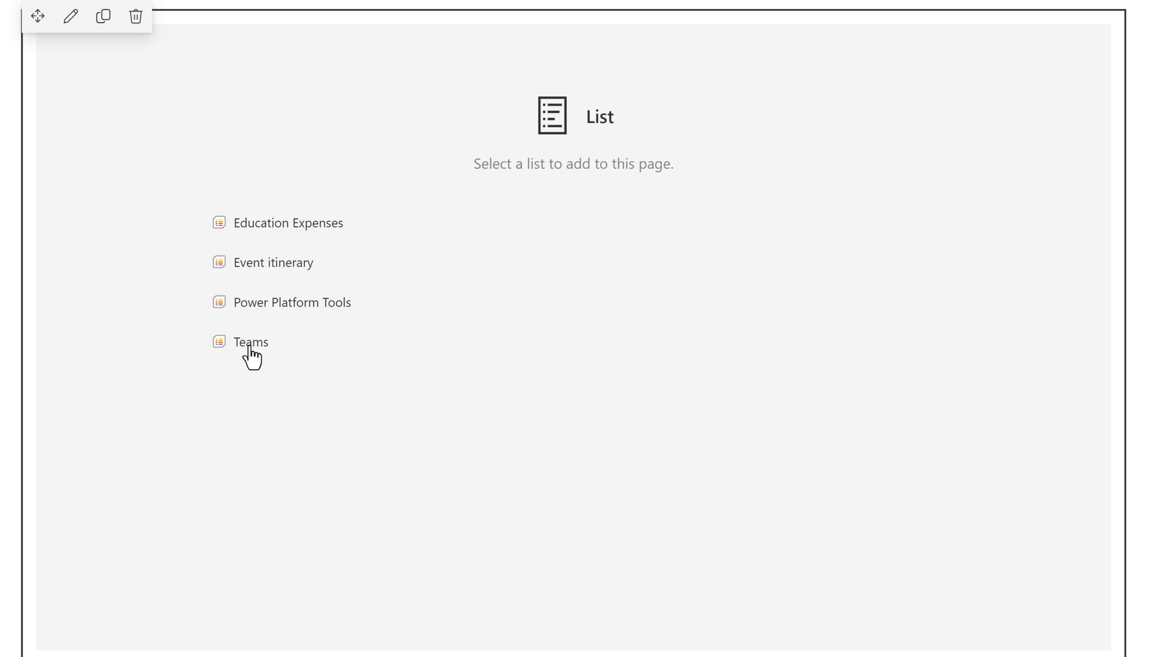
# Display the Teams list in the web part and inspect the SharePoint-Teams and Teams Chat thumbnail URLs.
pyautogui.click(250, 350)
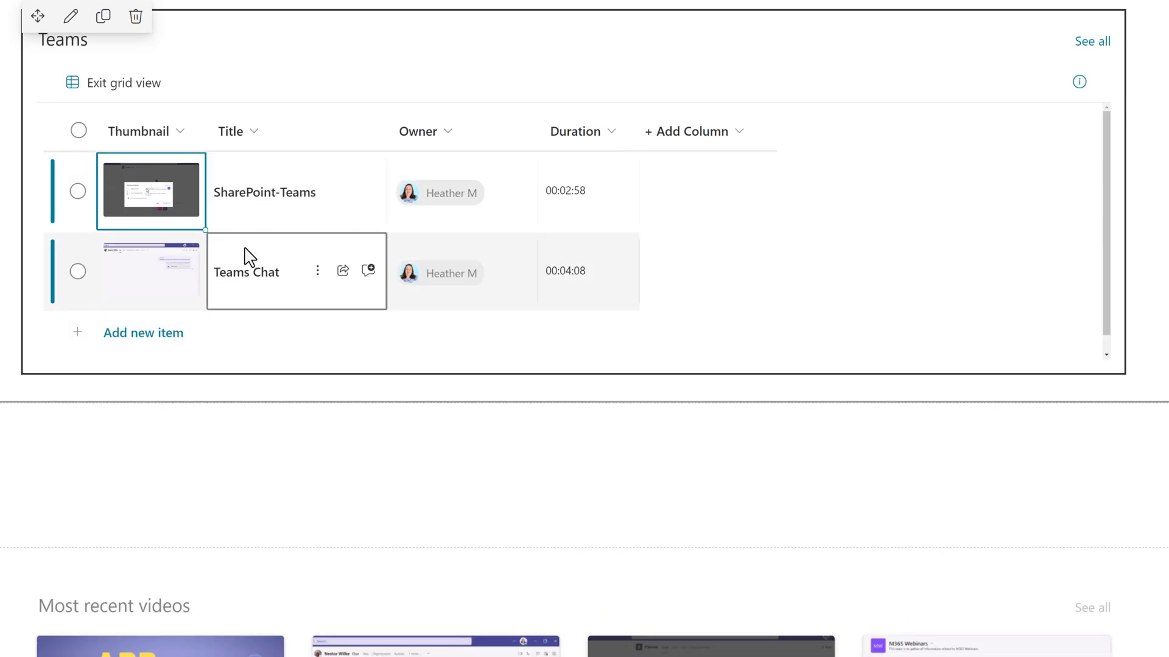
pyautogui.click(70, 191)
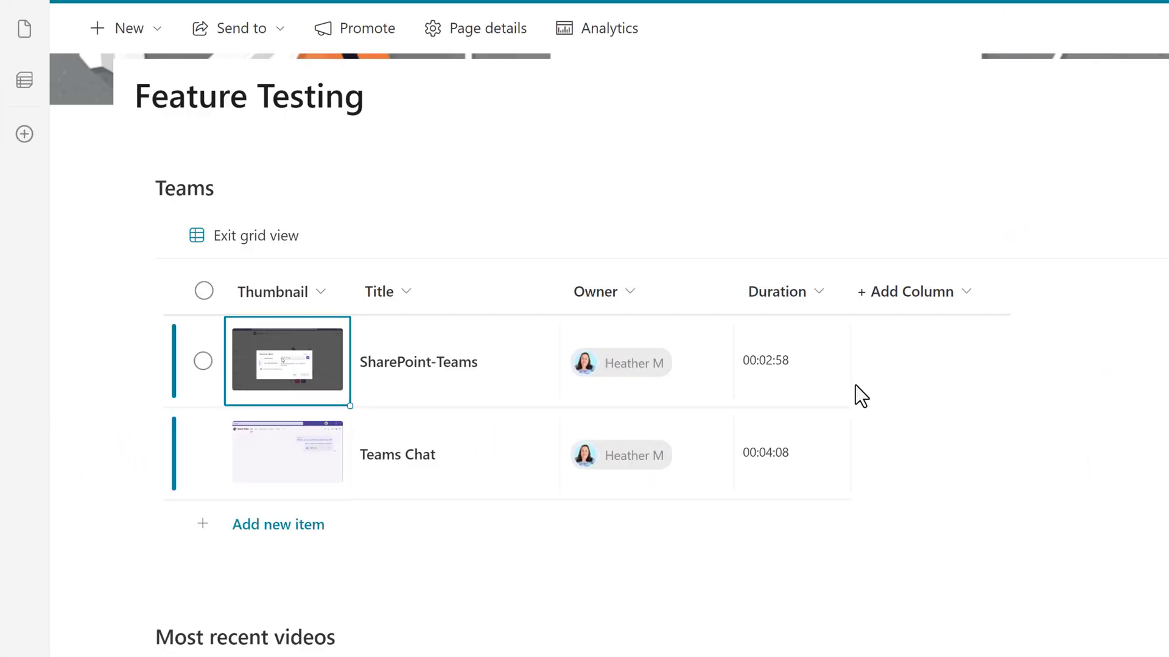
pyautogui.doubleClick(299, 363)
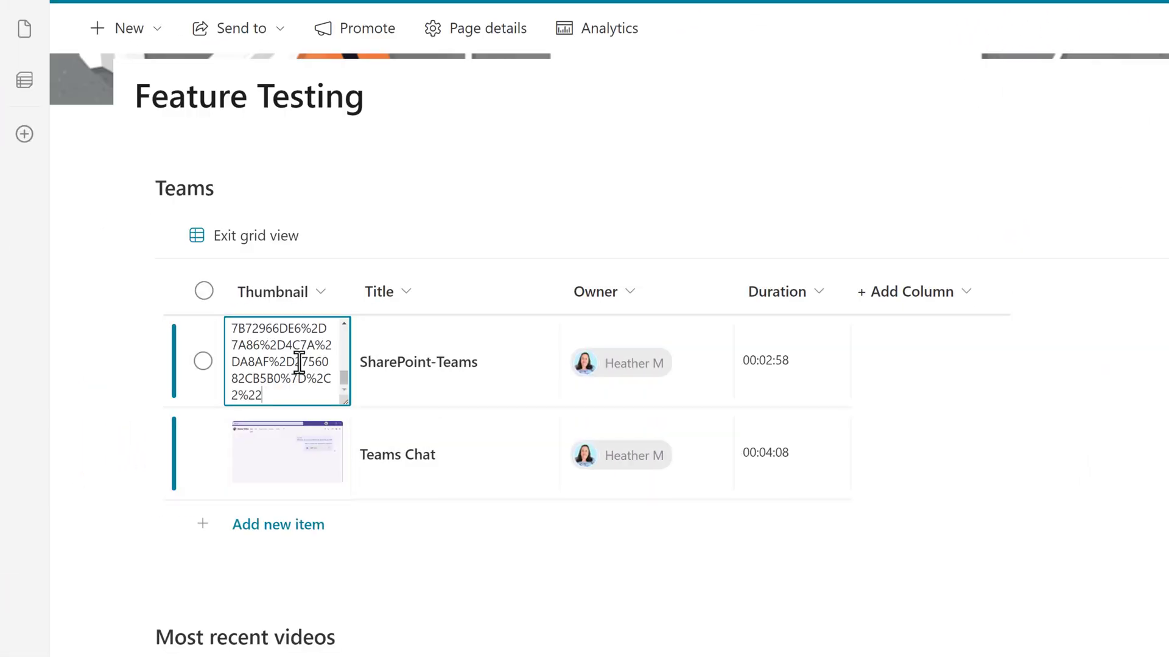
pyautogui.moveTo(298, 363); pyautogui.dragTo(300, 390)
pyautogui.click(300, 444)
pyautogui.click(297, 438)
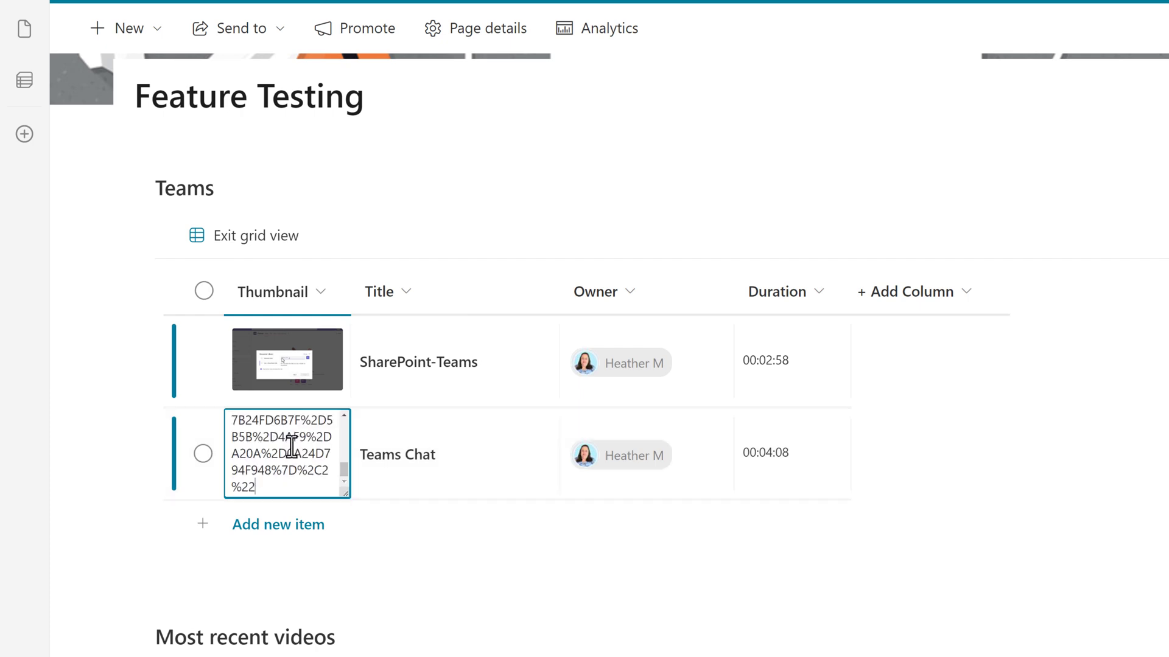
pyautogui.moveTo(272, 453); pyautogui.dragTo(272, 469)
pyautogui.click(299, 383)
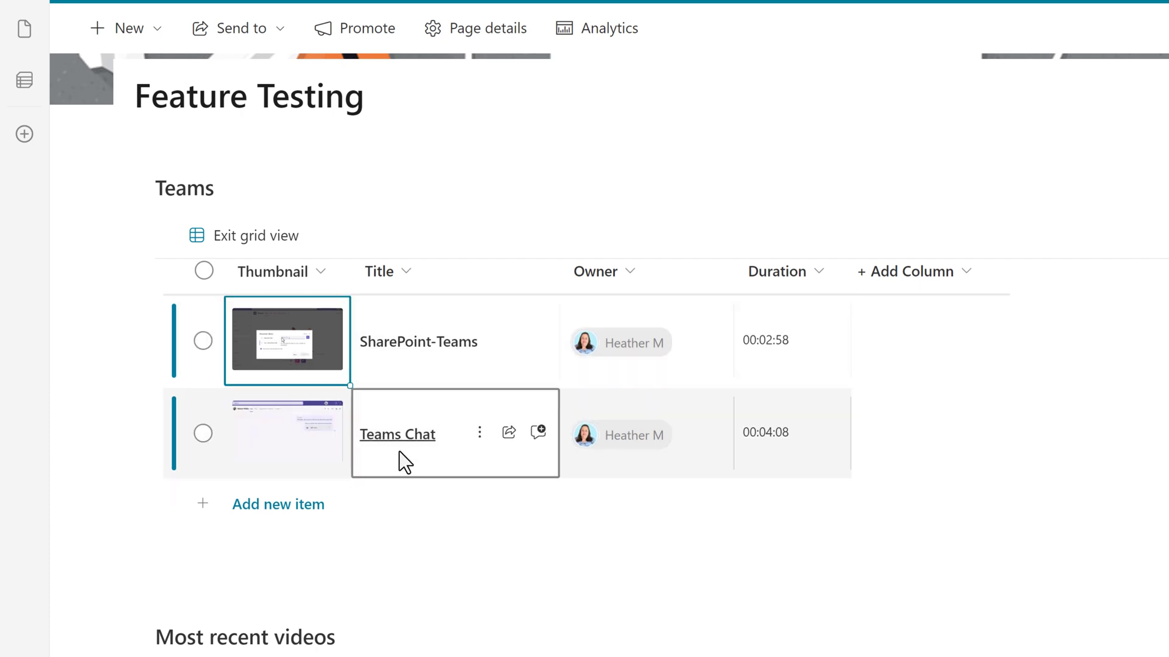
pyautogui.scroll(-5, 396, 487)
pyautogui.scroll(-3, 404, 326)
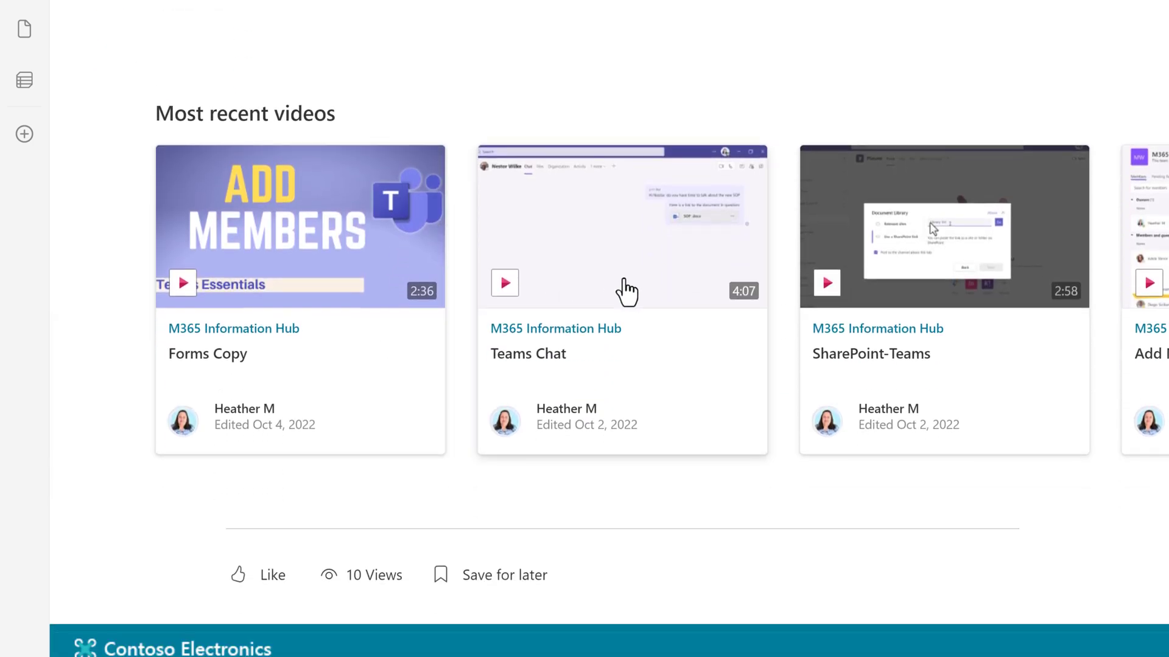
pyautogui.click(305, 239)
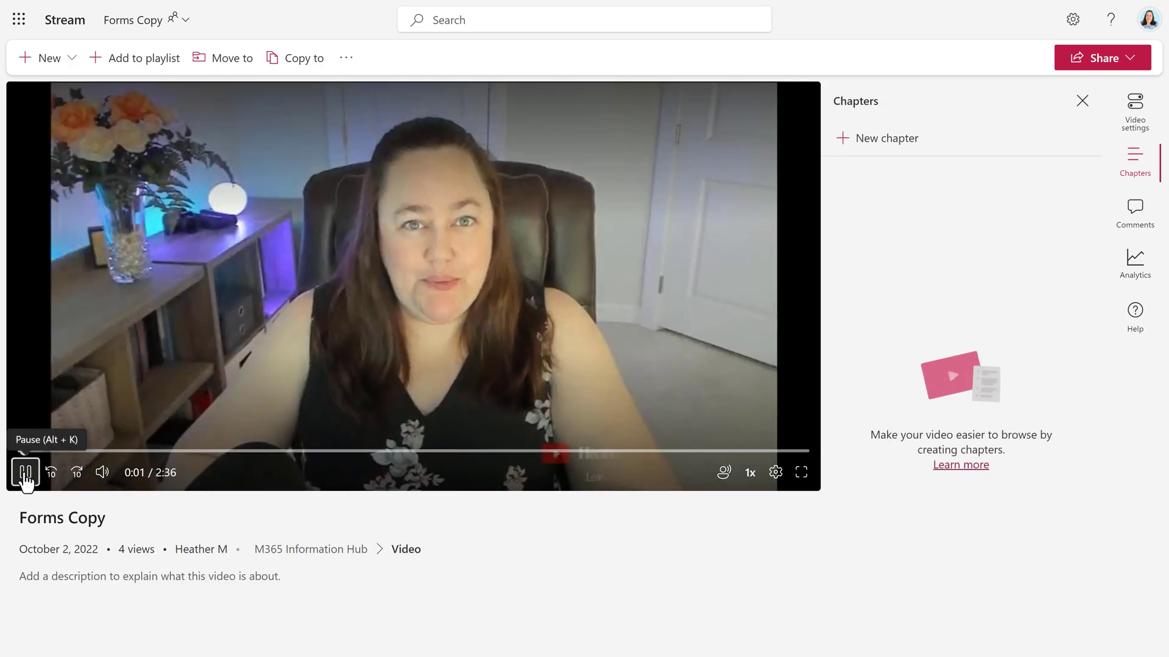
pyautogui.click(26, 472)
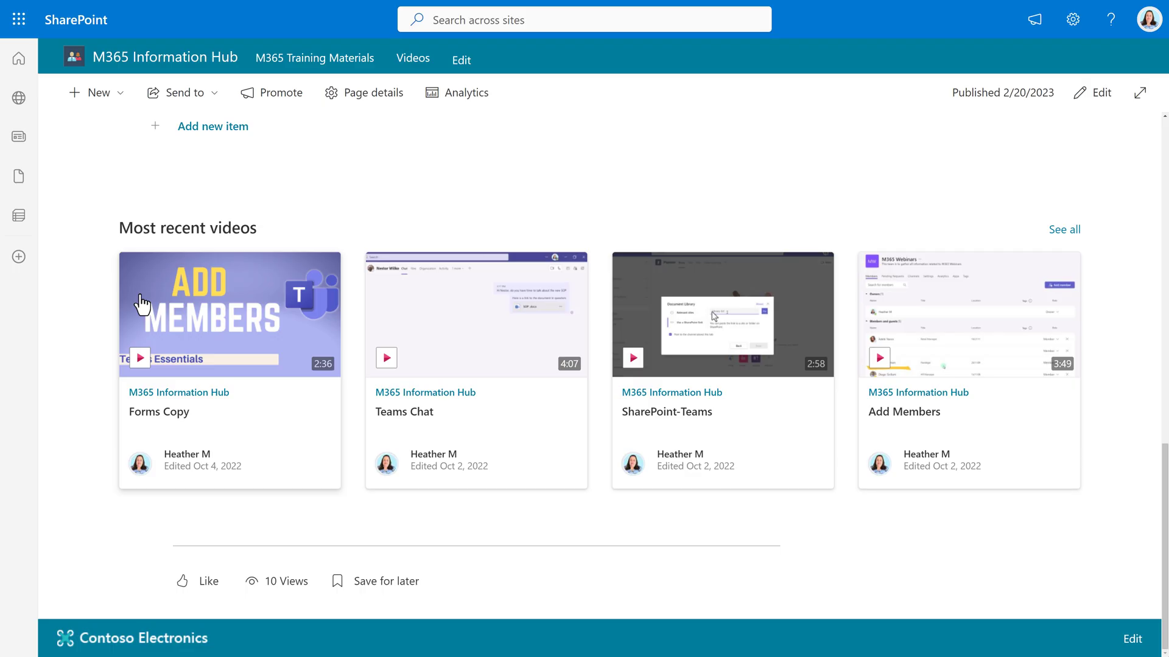